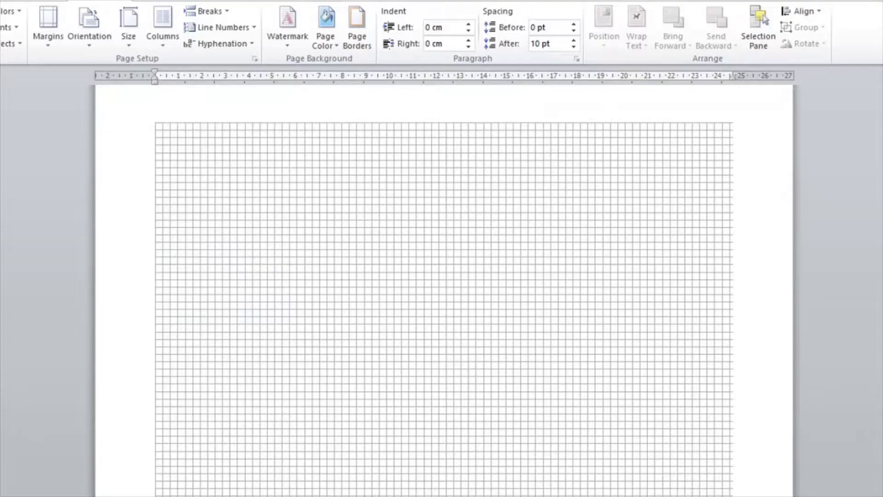
# Step: Draw a large oval circle on the grid and move it left
pyautogui.click(154, 28)
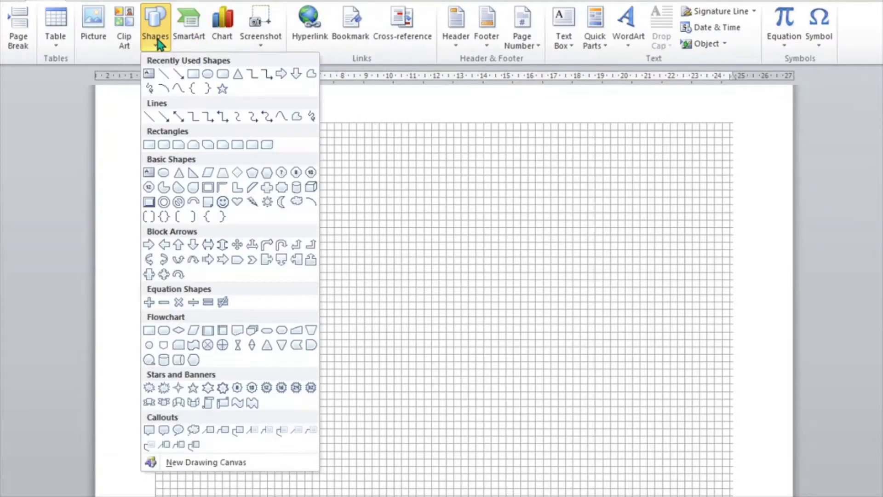
pyautogui.click(166, 171)
pyautogui.moveTo(365, 195); pyautogui.dragTo(616, 447)
pyautogui.moveTo(532, 343); pyautogui.dragTo(472, 335)
pyautogui.moveTo(302, 188); pyautogui.dragTo(290, 171)
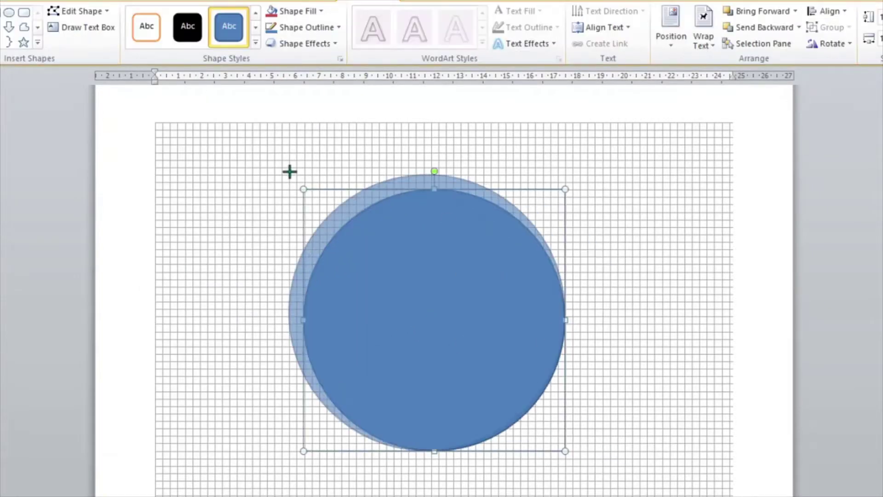
pyautogui.moveTo(294, 311); pyautogui.dragTo(288, 311)
pyautogui.rightClick(448, 295)
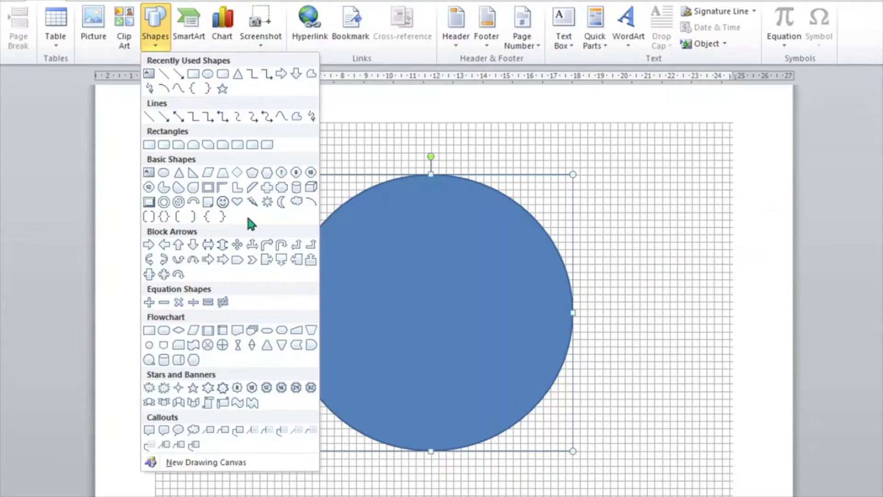
# Step: Draw a Donut shape and size it to fit inside the circle as a wide ring
pyautogui.click(179, 202)
pyautogui.moveTo(187, 177); pyautogui.dragTo(446, 435)
pyautogui.moveTo(335, 288); pyautogui.dragTo(454, 288)
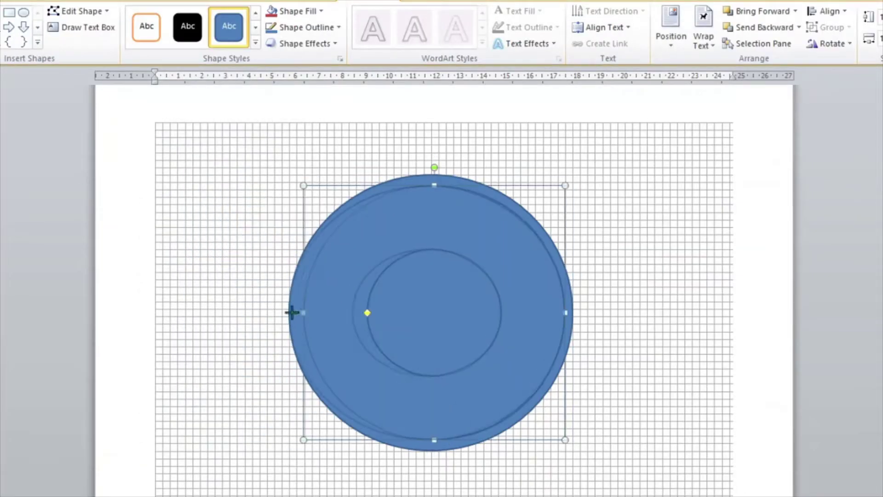
pyautogui.moveTo(291, 311)
pyautogui.mouseDown()
pyautogui.moveTo(430, 437)
pyautogui.moveTo(430, 451)
pyautogui.mouseUp()
pyautogui.moveTo(565, 307); pyautogui.dragTo(572, 312)
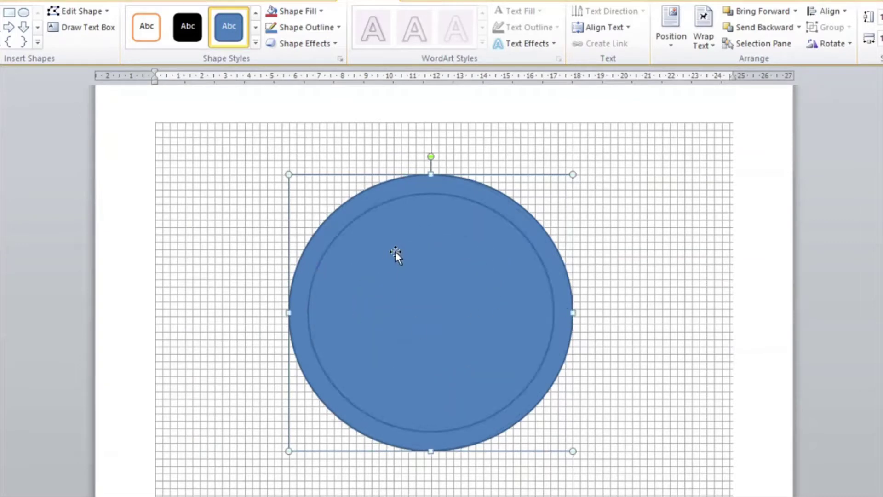
pyautogui.moveTo(396, 252); pyautogui.dragTo(426, 275)
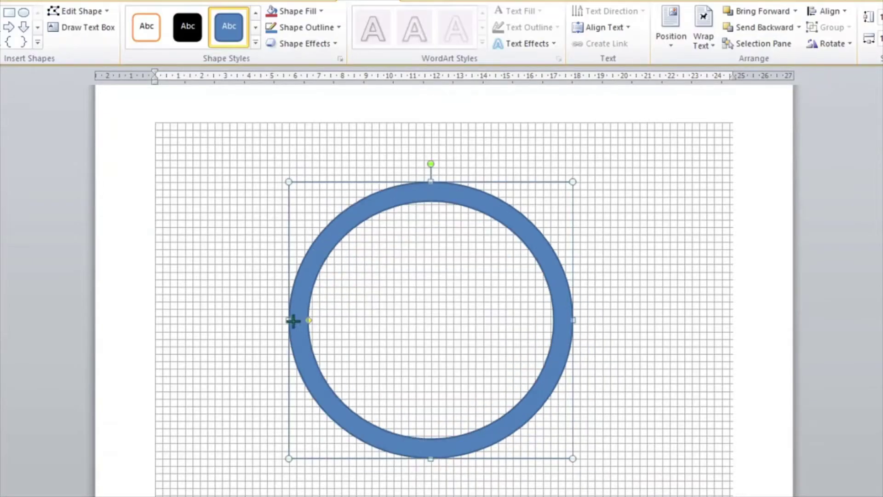
pyautogui.moveTo(293, 320); pyautogui.dragTo(300, 321)
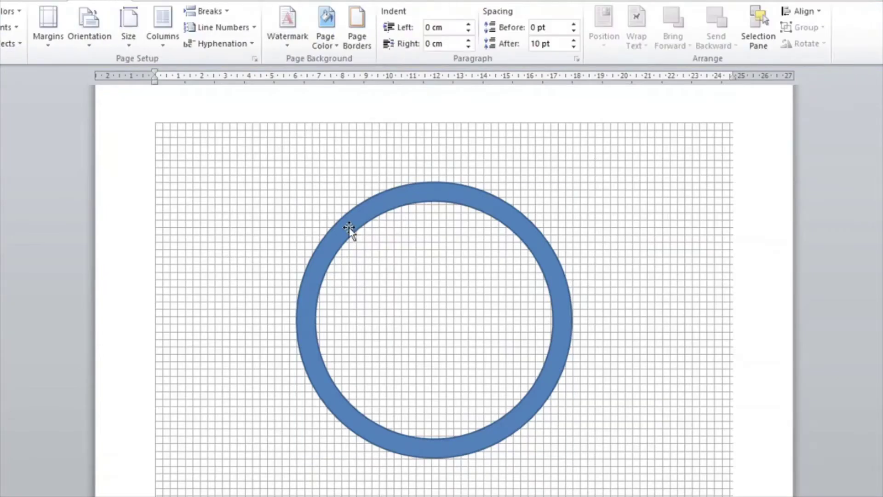
# Step: Change the ring's fill from khaki to dark grey
pyautogui.click(351, 230)
pyautogui.click(297, 11)
pyautogui.click(296, 73)
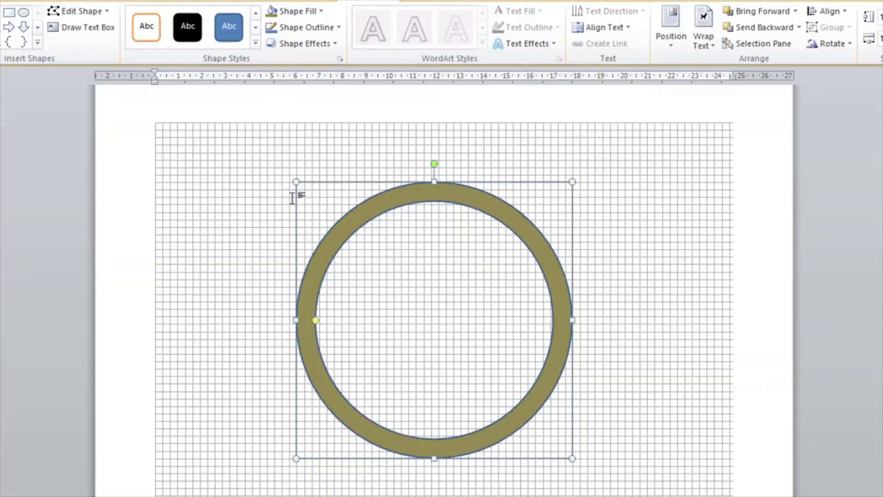
pyautogui.click(297, 10)
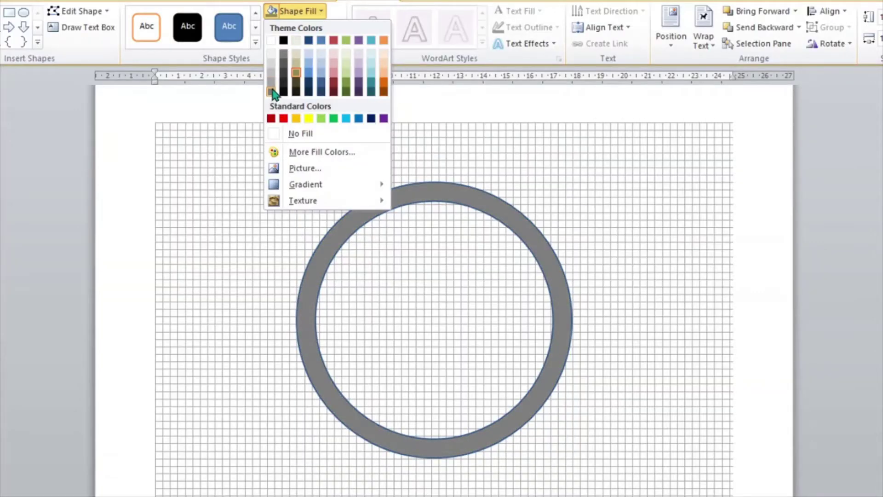
pyautogui.click(272, 91)
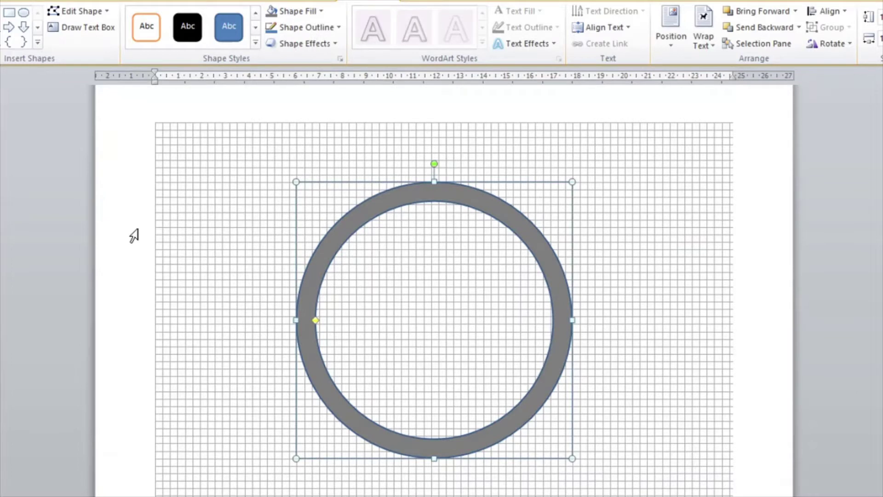
# Step: Draw a Block Arc over the ring and extend it almost all the way around
pyautogui.click(153, 29)
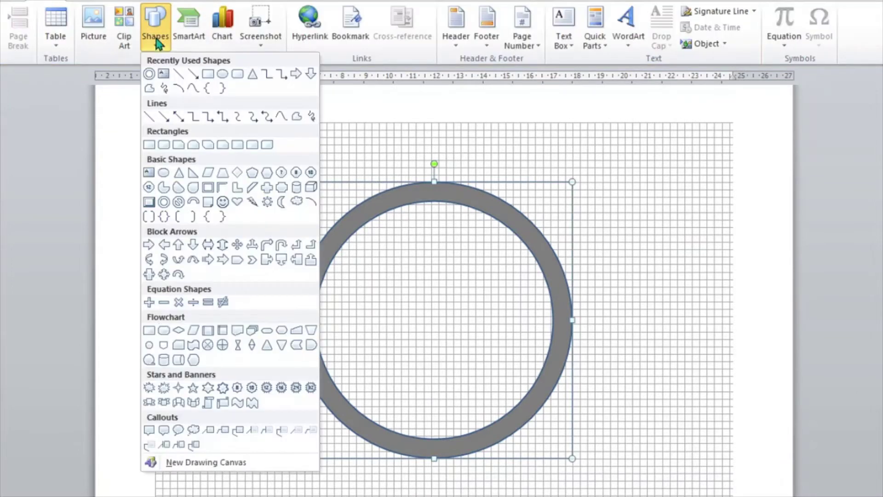
pyautogui.click(201, 210)
pyautogui.moveTo(236, 182); pyautogui.dragTo(534, 467)
pyautogui.moveTo(366, 221); pyautogui.dragTo(419, 222)
pyautogui.moveTo(518, 325)
pyautogui.mouseDown()
pyautogui.moveTo(328, 353)
pyautogui.moveTo(324, 376)
pyautogui.mouseUp()
# Step: Shrink the arc into a thin band centred within the grey ring
pyautogui.moveTo(434, 182); pyautogui.dragTo(431, 187)
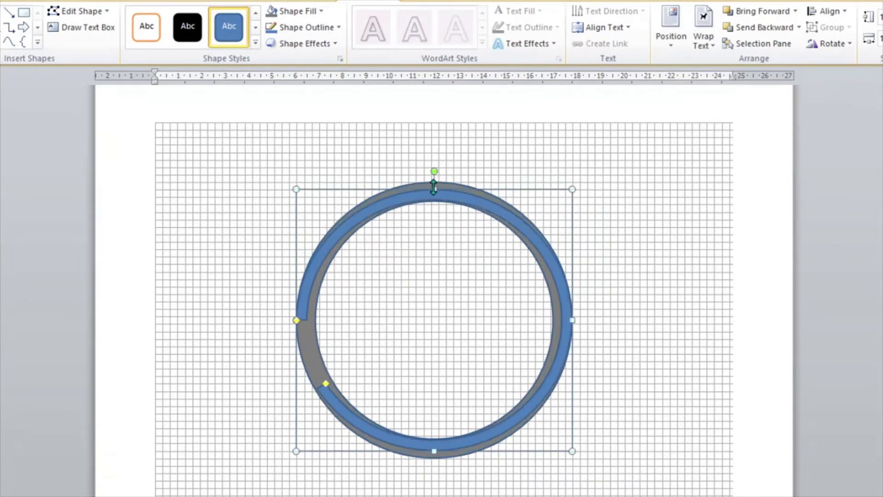
pyautogui.moveTo(434, 458); pyautogui.dragTo(432, 456)
pyautogui.moveTo(572, 320); pyautogui.dragTo(564, 326)
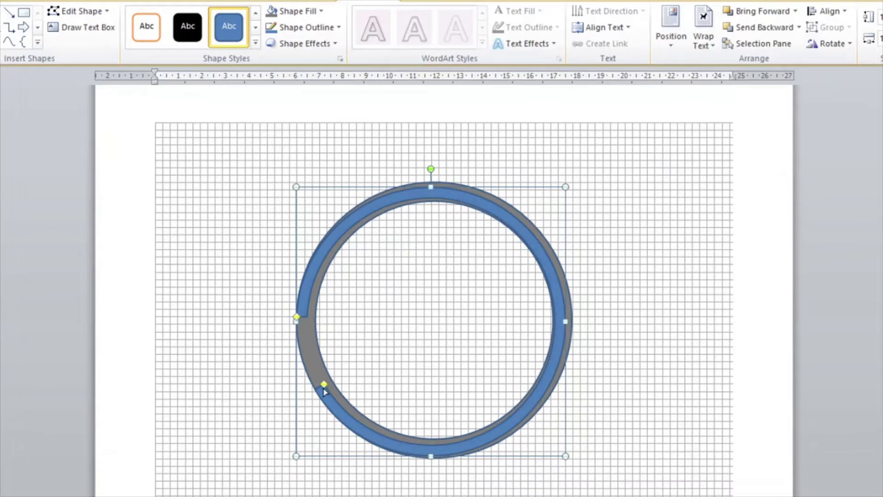
pyautogui.moveTo(324, 391); pyautogui.dragTo(331, 401)
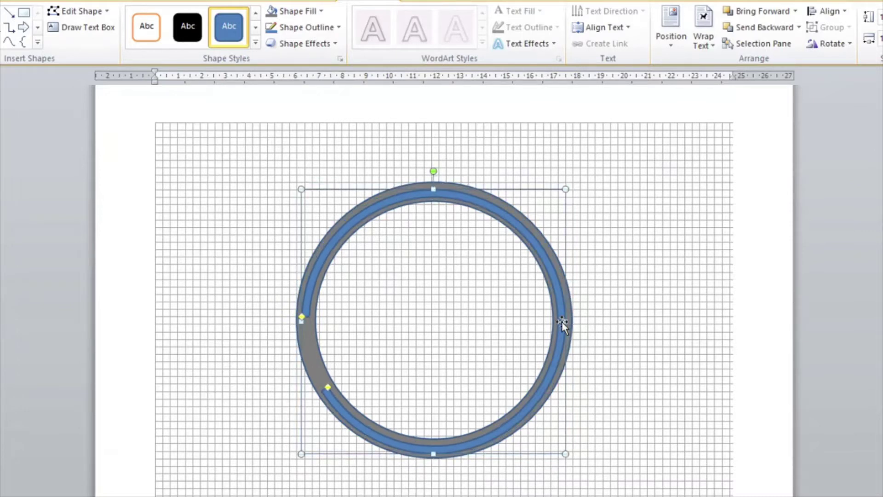
pyautogui.moveTo(564, 321); pyautogui.dragTo(561, 321)
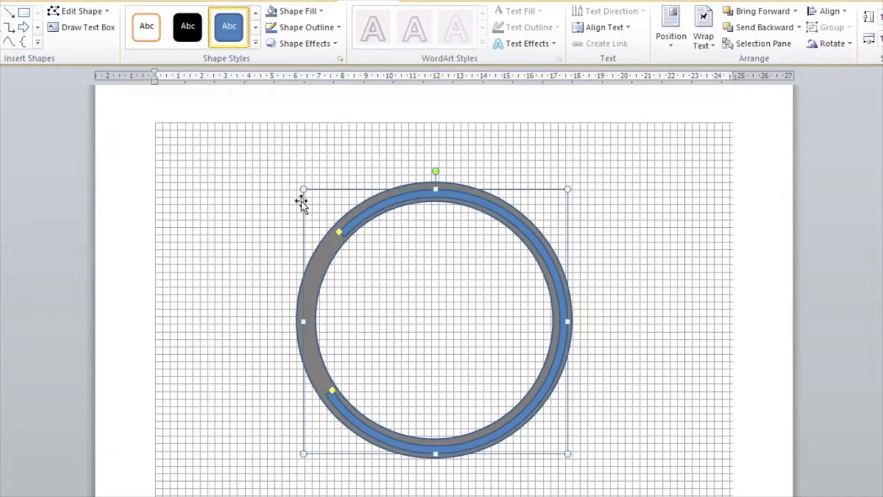
# Step: Fill the arc with custom yellow RGB 188,164,20
pyautogui.click(231, 276)
pyautogui.click(351, 216)
pyautogui.click(295, 10)
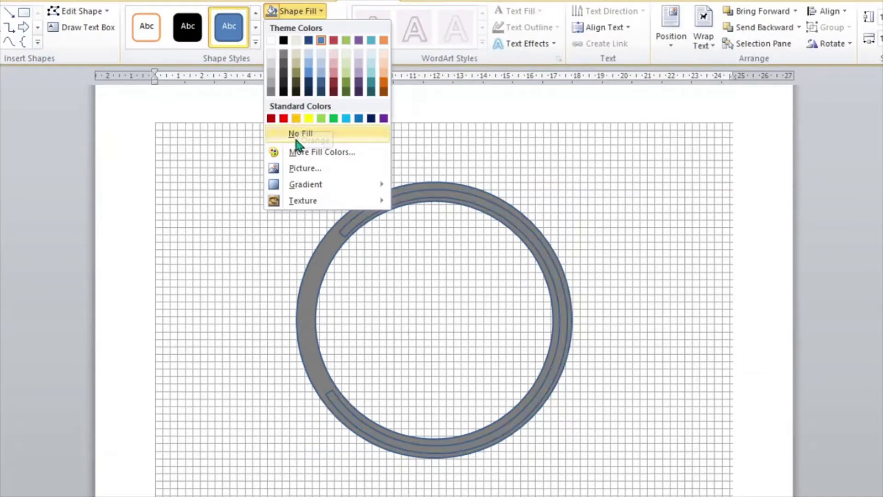
pyautogui.click(295, 150)
pyautogui.click(354, 163)
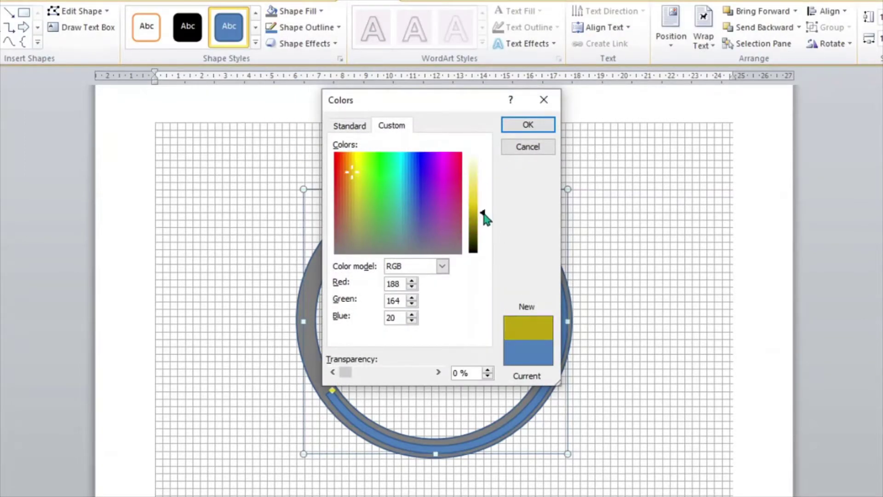
pyautogui.press('Return')
# Step: Give the outer ring a grey 130,130,130 outline
pyautogui.click(303, 27)
pyautogui.click(300, 174)
pyautogui.click(322, 276)
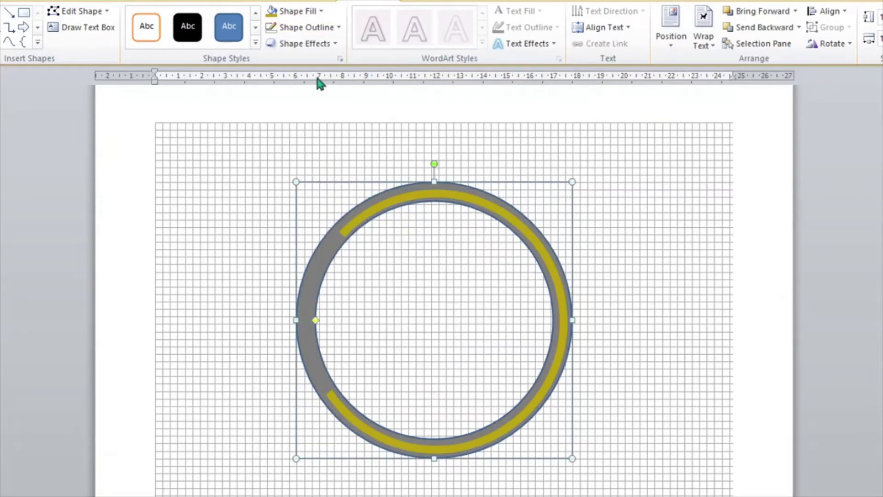
pyautogui.click(304, 27)
pyautogui.click(329, 174)
pyautogui.click(528, 124)
pyautogui.click(306, 27)
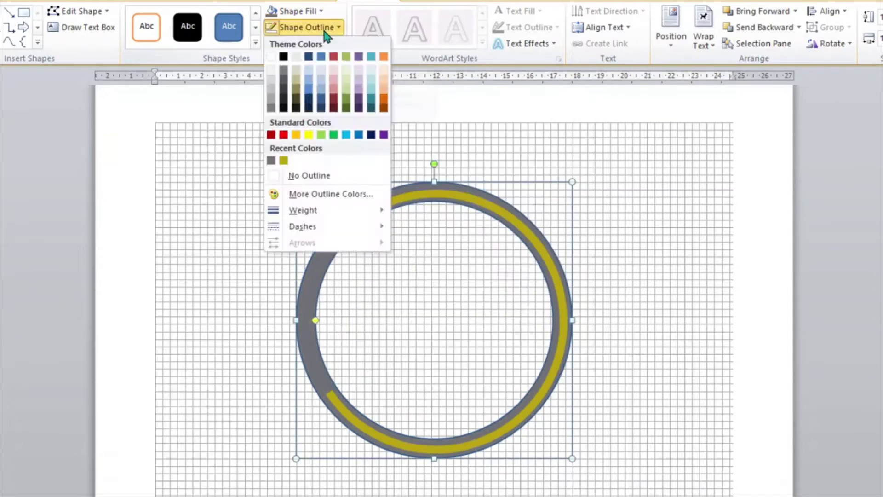
pyautogui.click(329, 32)
# Step: Give the yellow arc a dark gradient fill
pyautogui.click(368, 429)
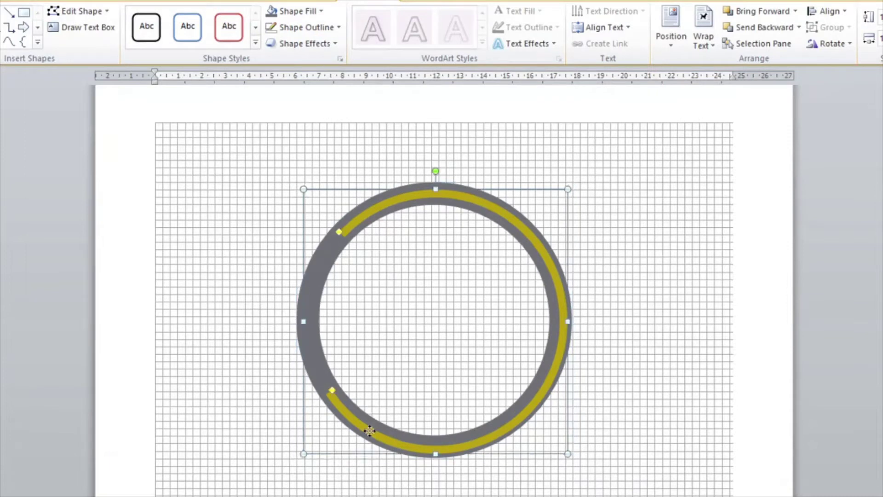
pyautogui.click(233, 278)
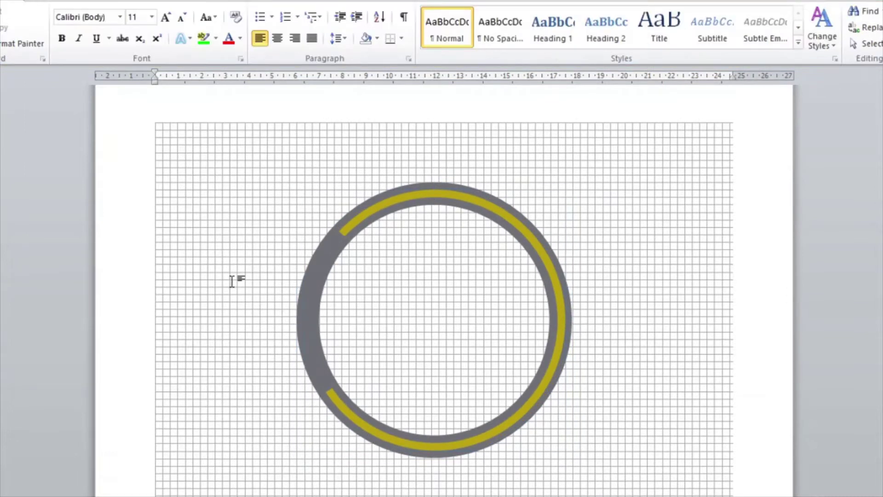
pyautogui.click(340, 235)
pyautogui.click(216, 275)
pyautogui.click(342, 233)
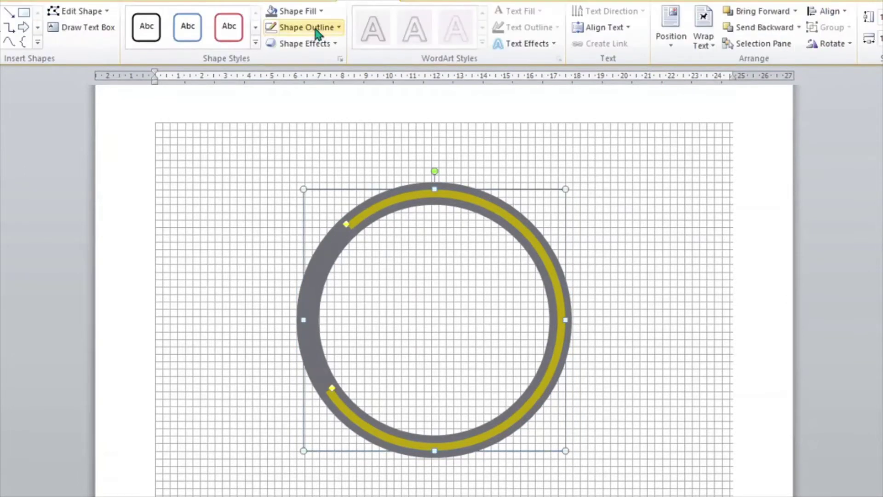
pyautogui.click(294, 10)
pyautogui.click(504, 396)
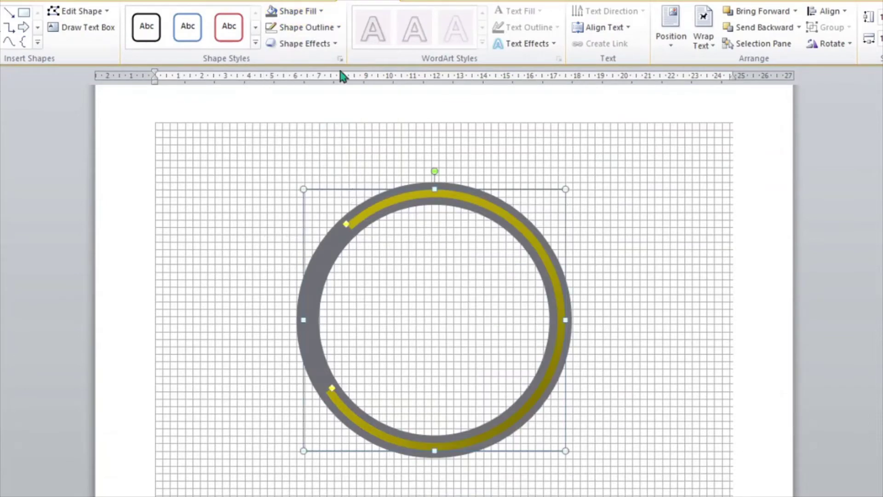
# Step: Browse bevel effects for the arc without applying one, then click at the page top
pyautogui.click(329, 44)
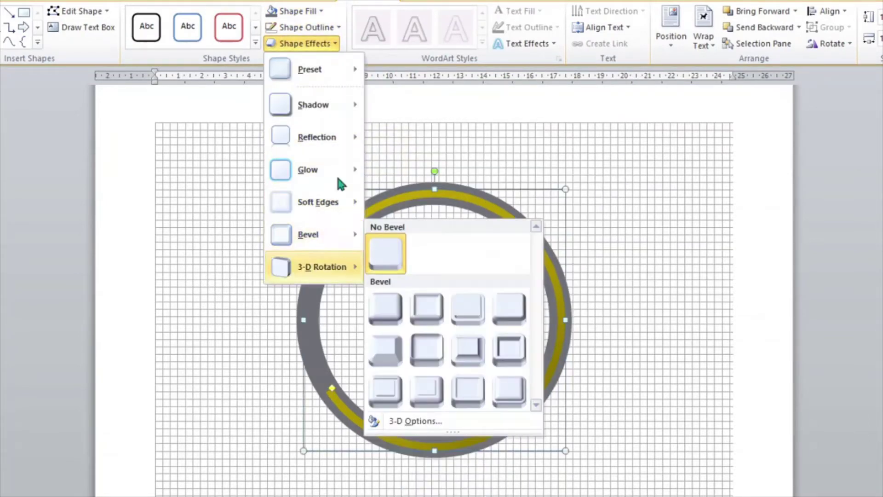
pyautogui.click(296, 11)
pyautogui.click(296, 10)
pyautogui.press('Escape')
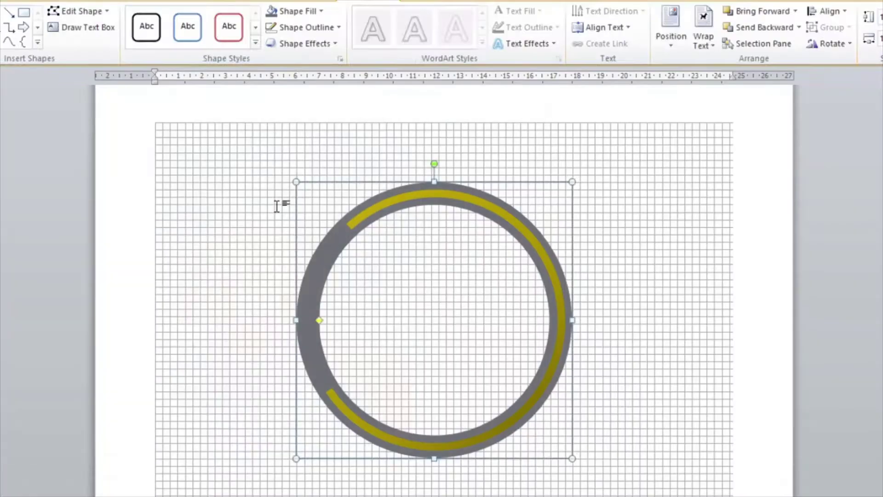
pyautogui.click(223, 253)
# Step: Paste the portrait photo and set it to float In Front of Text
pyautogui.hotkey('ctrl', 'v')
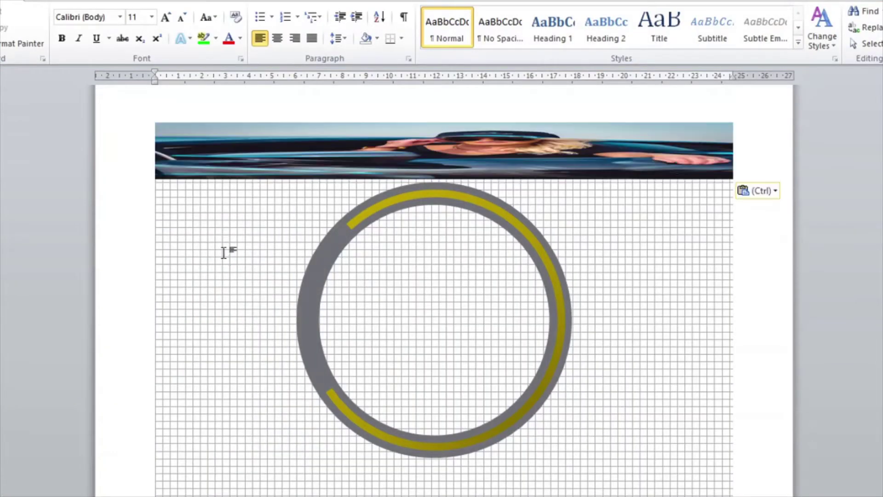
pyautogui.doubleClick(667, 152)
pyautogui.click(643, 39)
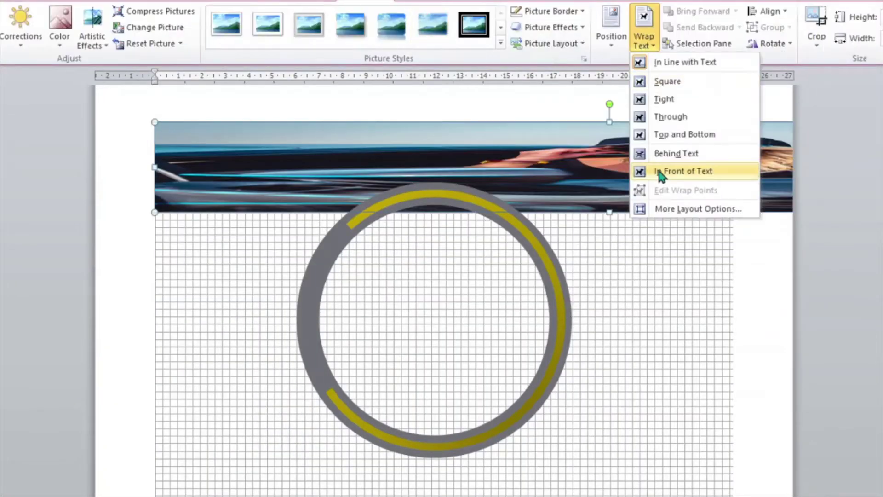
pyautogui.click(681, 170)
# Step: Move the picture over the ring and resize it, undoing an upside-down stretch
pyautogui.moveTo(158, 196); pyautogui.dragTo(69, 188)
pyautogui.moveTo(474, 113); pyautogui.dragTo(489, 423)
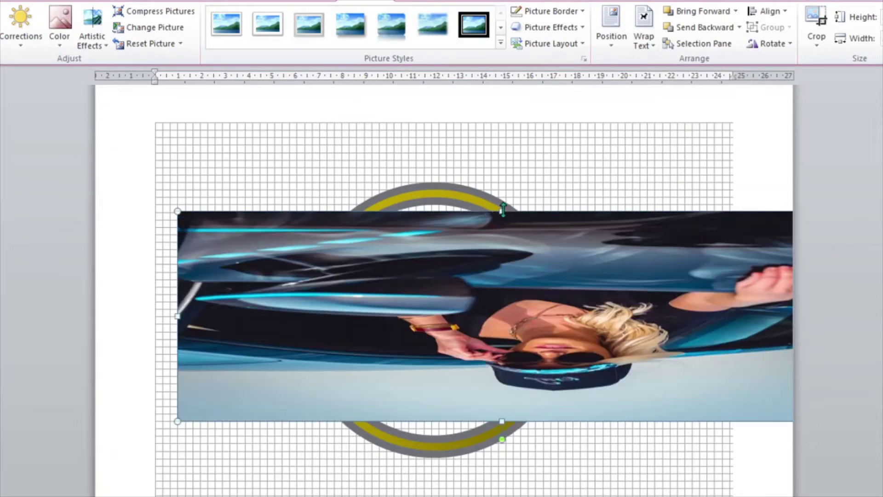
pyautogui.moveTo(552, 276); pyautogui.dragTo(643, 139)
pyautogui.hotkey('ctrl', 'z')
# Step: Enlarge the picture into a portrait over the circle and widen its right side
pyautogui.hotkey('ctrl', 'z')
pyautogui.moveTo(278, 242); pyautogui.dragTo(517, 236)
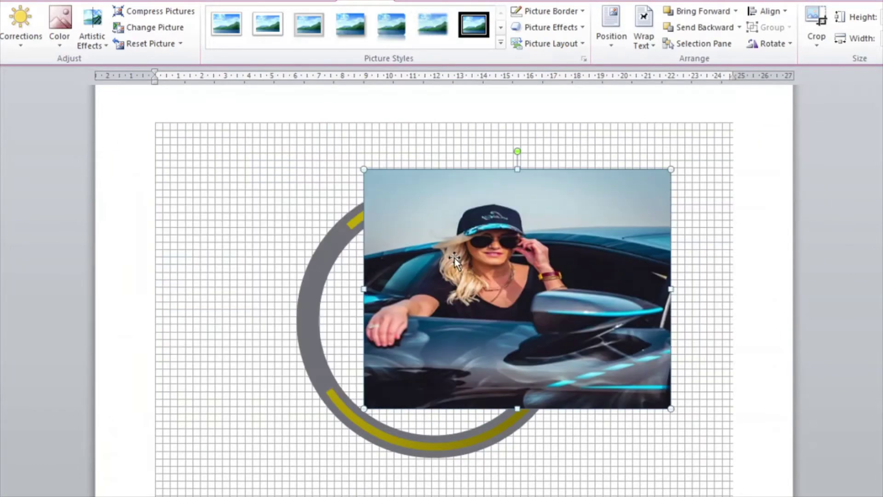
pyautogui.moveTo(364, 289); pyautogui.dragTo(179, 289)
pyautogui.hotkey('ctrl', 'z')
pyautogui.moveTo(498, 168); pyautogui.dragTo(550, 134)
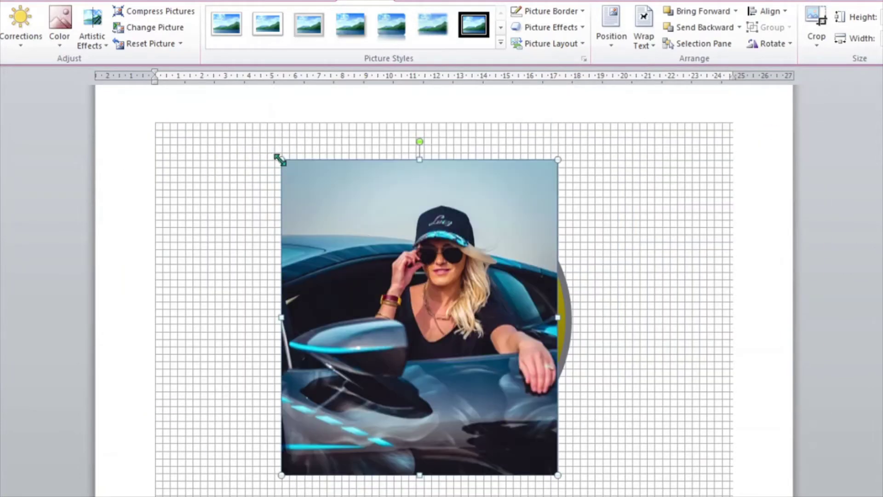
pyautogui.moveTo(280, 157); pyautogui.dragTo(223, 115)
pyautogui.moveTo(567, 311); pyautogui.dragTo(580, 311)
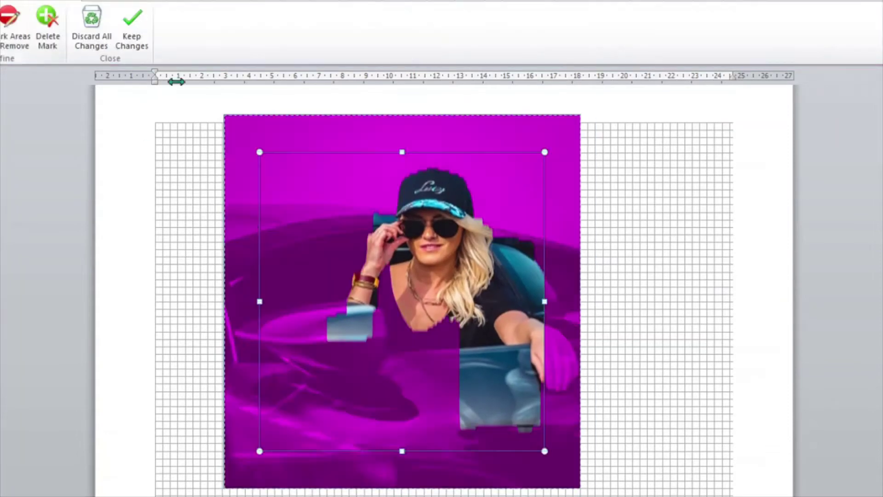
# Step: Adjust the Remove Background marquee's top, right and left edges around the woman
pyautogui.moveTo(401, 152); pyautogui.dragTo(402, 130)
pyautogui.moveTo(544, 302); pyautogui.dragTo(517, 301)
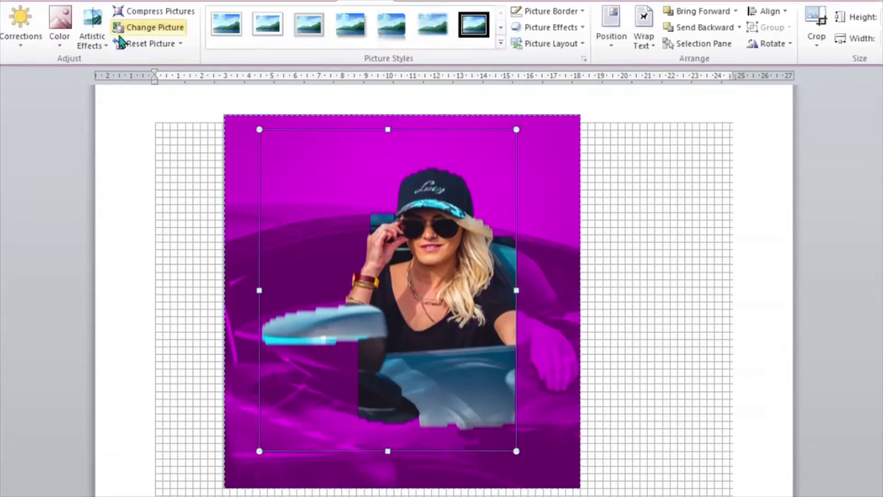
pyautogui.moveTo(259, 290); pyautogui.dragTo(298, 290)
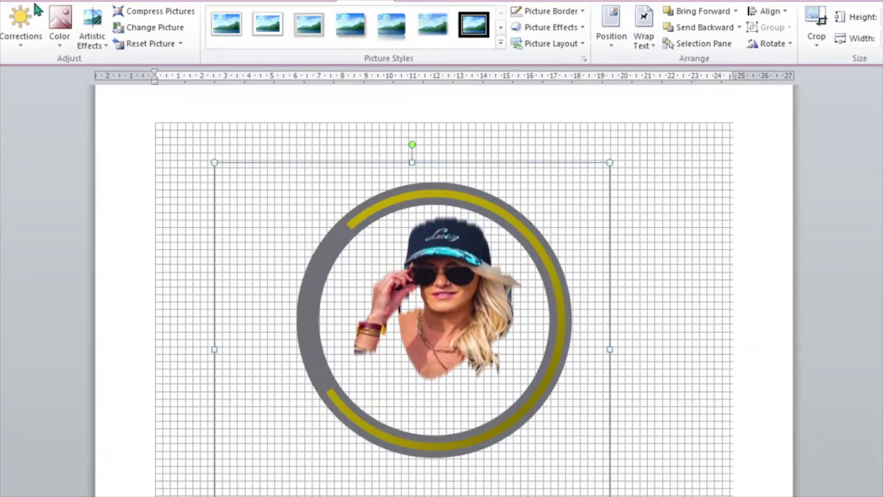
# Step: Recolour the portrait Black and White, then pick Set Transparent Color
pyautogui.click(18, 37)
pyautogui.click(92, 37)
pyautogui.click(59, 34)
pyautogui.click(20, 32)
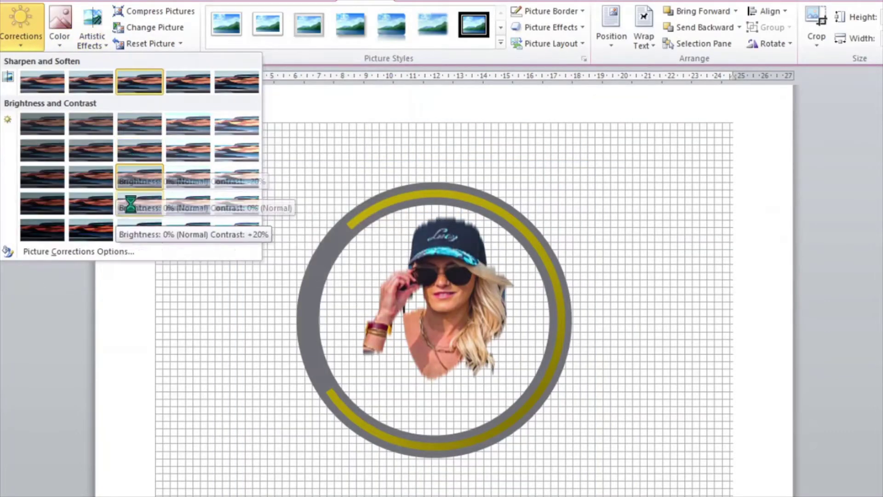
pyautogui.click(59, 35)
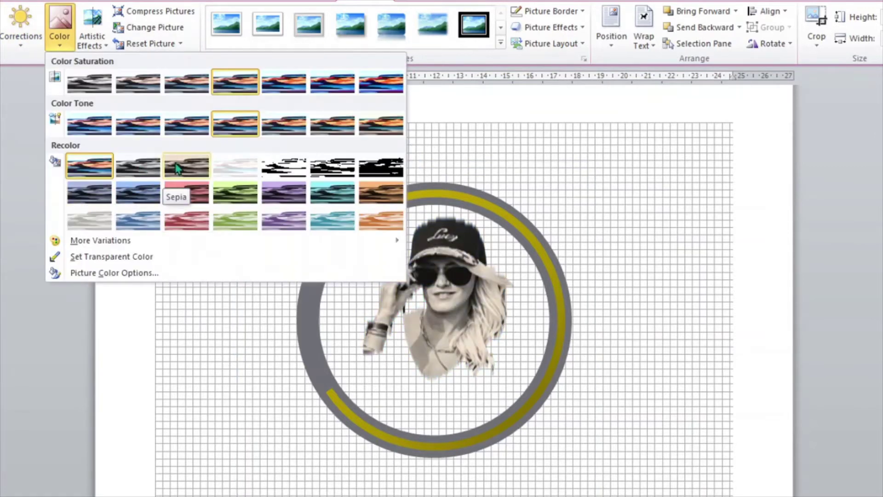
pyautogui.click(322, 167)
pyautogui.click(59, 35)
pyautogui.click(112, 256)
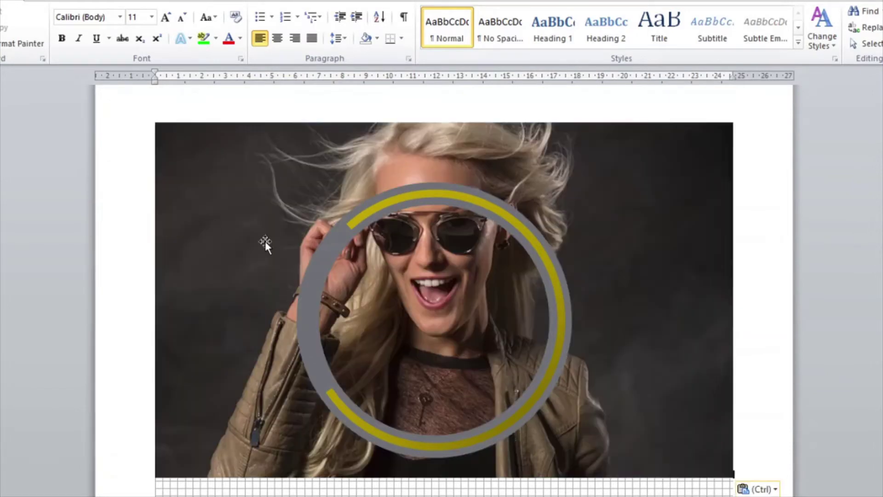
# Step: Shrink the new blonde woman's photo, keep its background removal, and centre it in the ring
pyautogui.moveTo(733, 477); pyautogui.dragTo(446, 302)
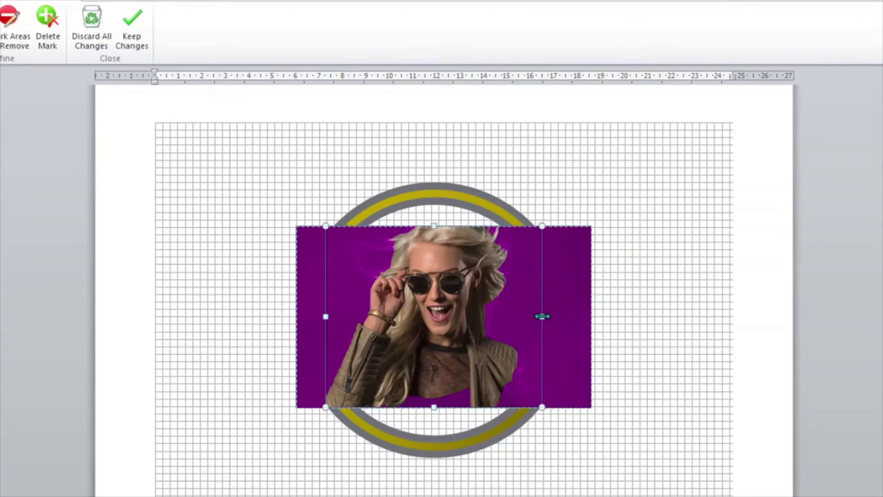
pyautogui.click(133, 27)
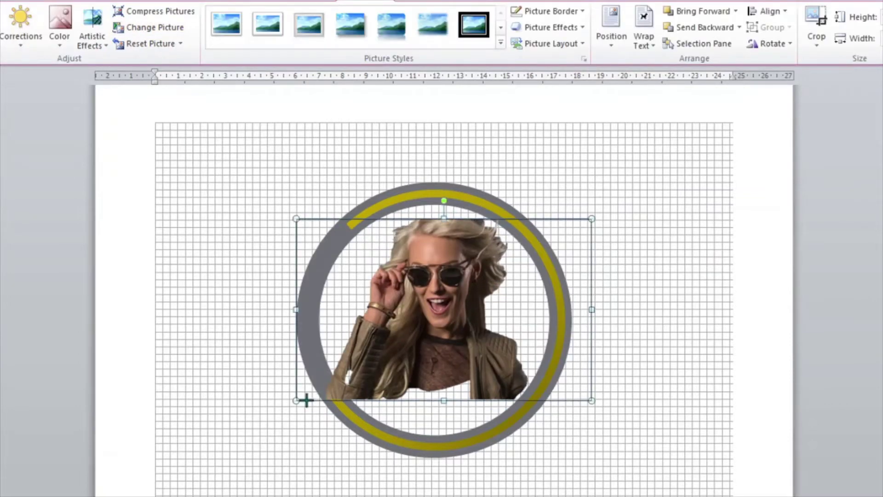
pyautogui.moveTo(305, 395); pyautogui.dragTo(312, 394)
pyautogui.moveTo(420, 330); pyautogui.dragTo(413, 330)
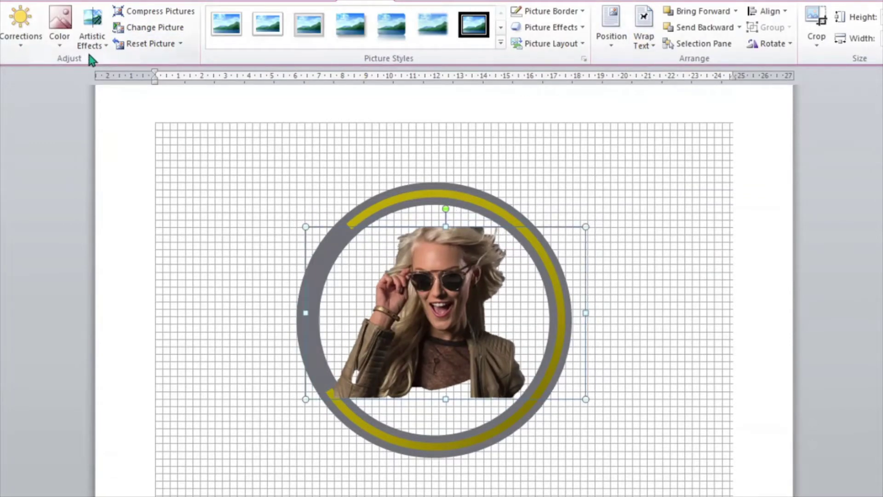
pyautogui.click(62, 32)
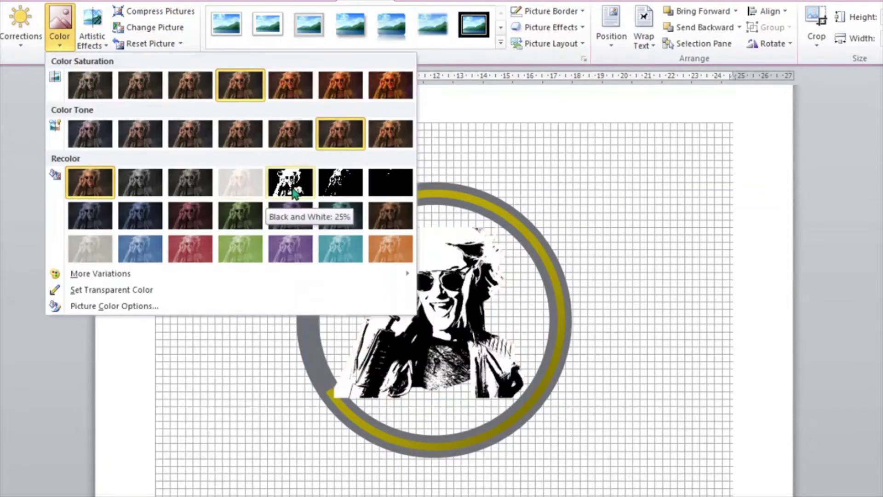
# Step: Apply Black and White 50%, Sharpen 50% and Brightness +20% / Contrast +40% to the portrait
pyautogui.click(342, 191)
pyautogui.click(22, 32)
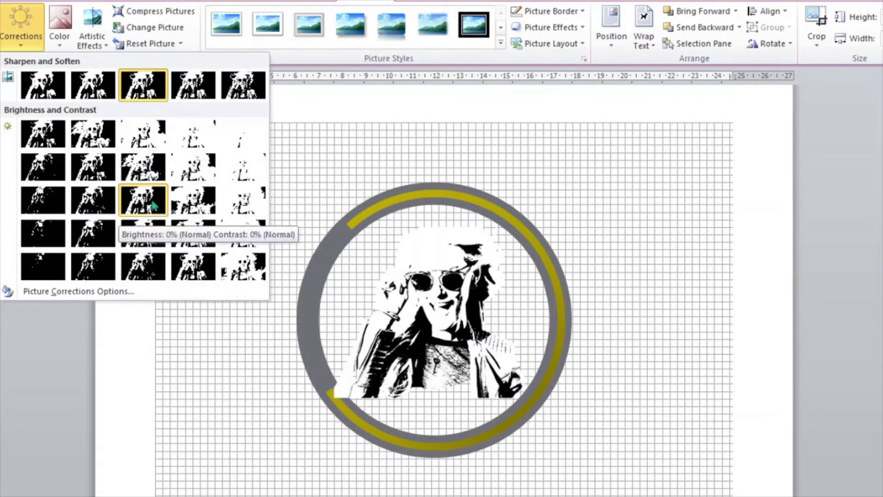
pyautogui.click(244, 88)
pyautogui.click(59, 32)
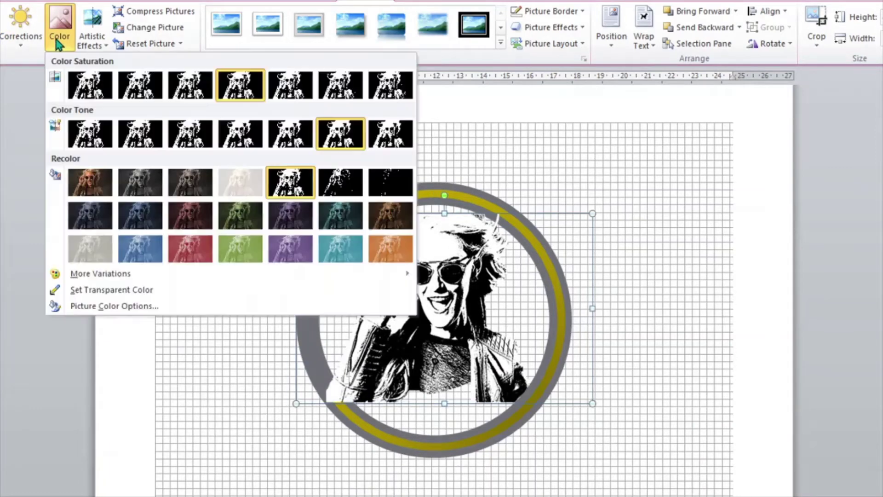
pyautogui.click(21, 28)
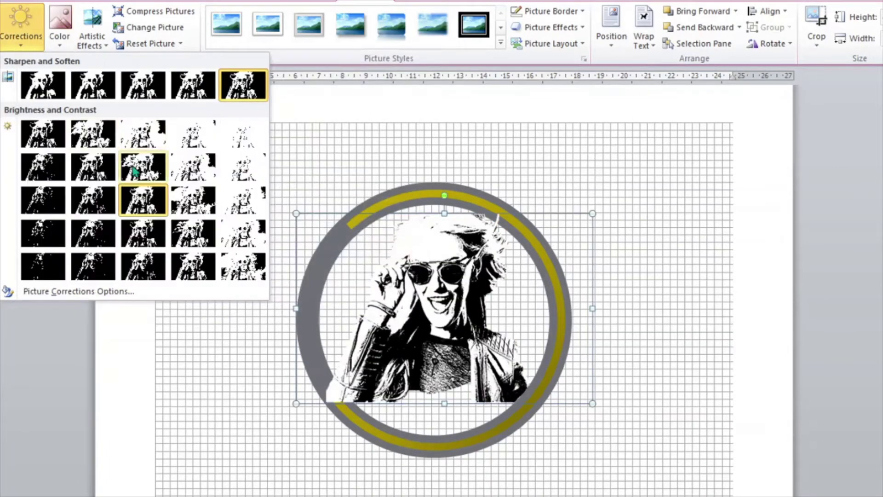
pyautogui.click(199, 264)
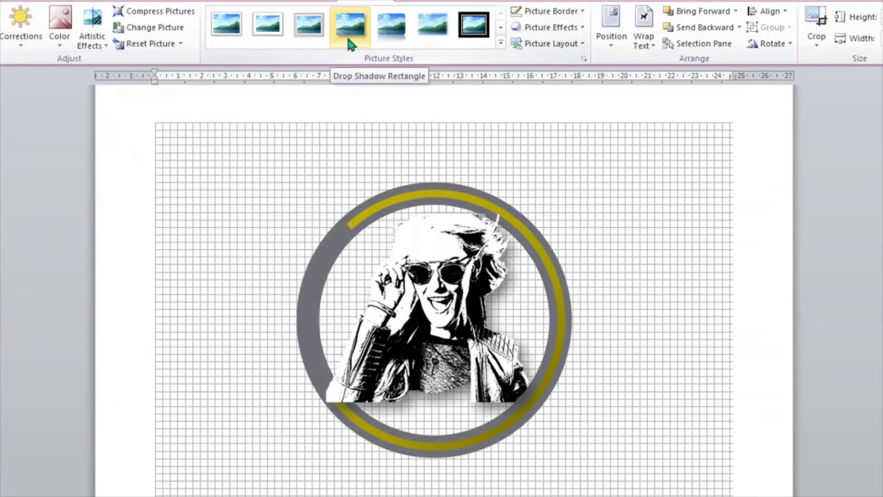
pyautogui.click(60, 28)
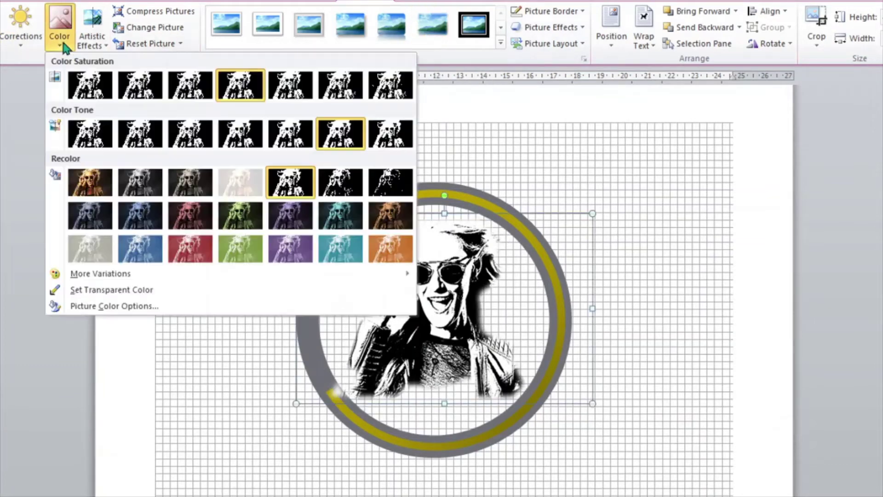
# Step: In Picture Color Options, raise saturation to 400% and set temperature to 5,425
pyautogui.click(114, 306)
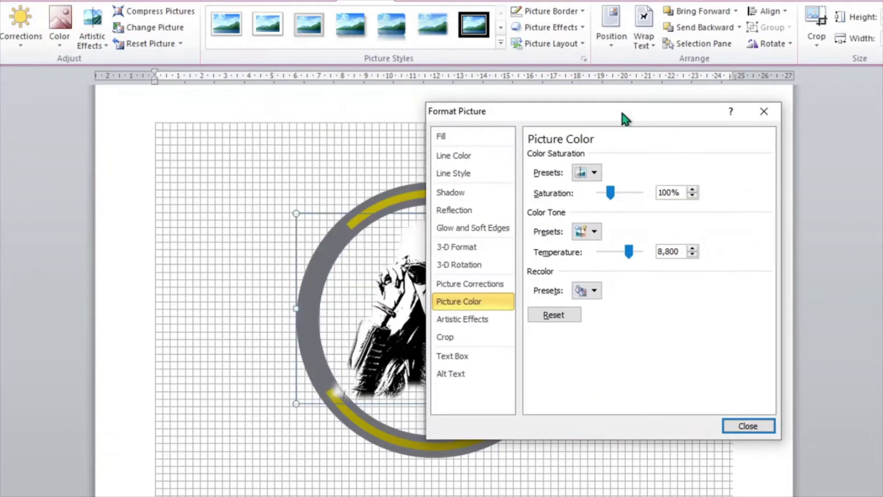
pyautogui.moveTo(619, 108); pyautogui.dragTo(723, 111)
pyautogui.click(697, 172)
pyautogui.click(842, 197)
pyautogui.moveTo(731, 192); pyautogui.dragTo(741, 192)
pyautogui.click(696, 231)
pyautogui.click(715, 258)
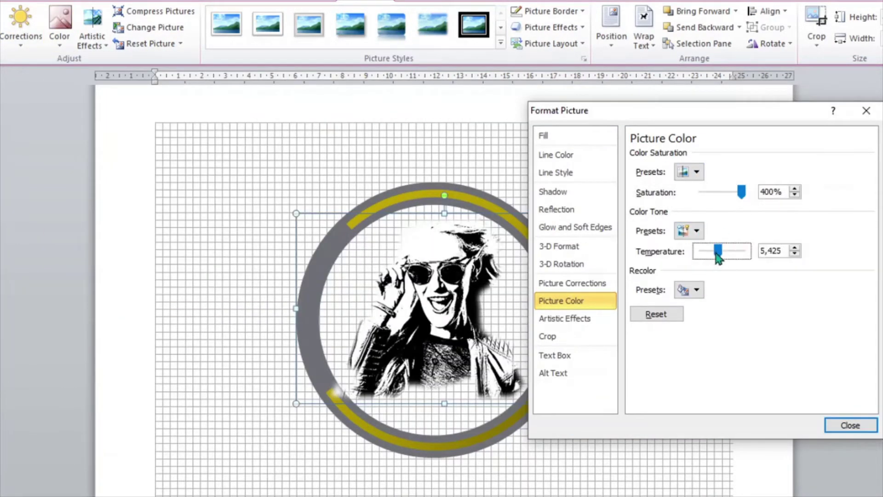
pyautogui.moveTo(725, 251); pyautogui.dragTo(735, 251)
# Step: Try a grey glow, set the glow size to 0 pt, and apply 5 pt soft edges
pyautogui.click(581, 227)
pyautogui.click(696, 192)
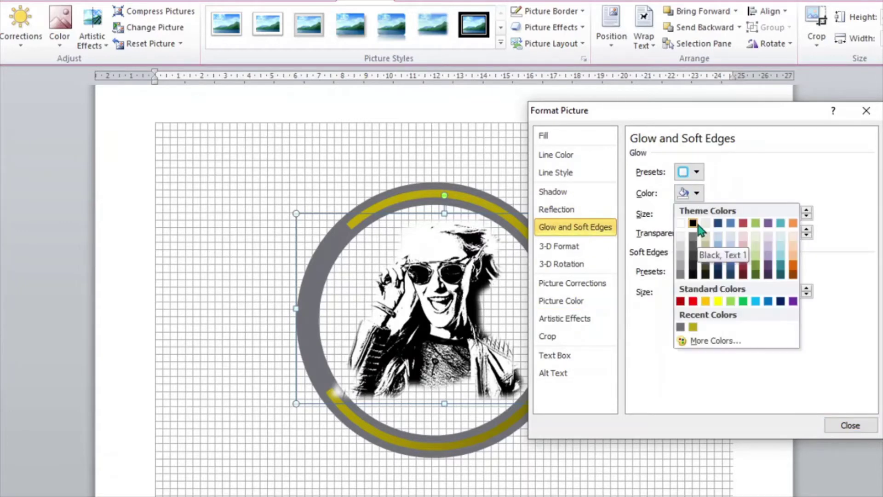
pyautogui.click(693, 236)
pyautogui.click(696, 193)
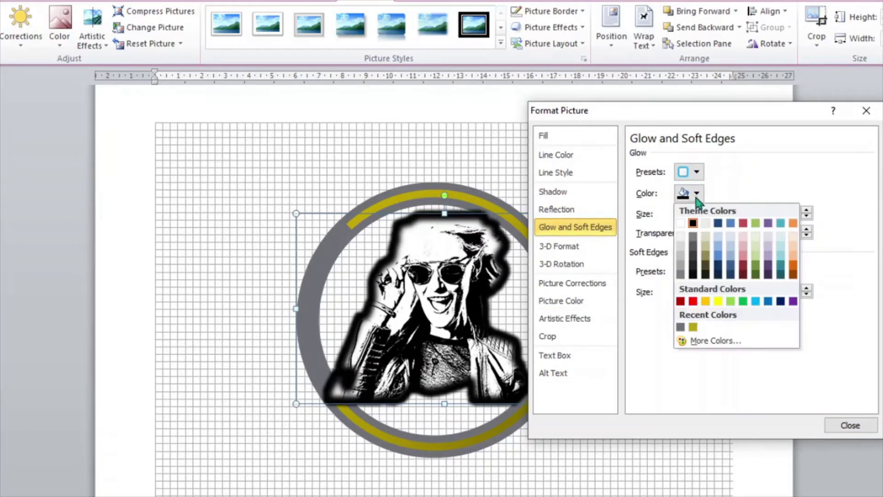
pyautogui.click(694, 260)
pyautogui.moveTo(708, 213)
pyautogui.mouseDown()
pyautogui.moveTo(718, 214)
pyautogui.moveTo(703, 214)
pyautogui.mouseUp()
pyautogui.moveTo(705, 233); pyautogui.dragTo(734, 232)
pyautogui.click(697, 271)
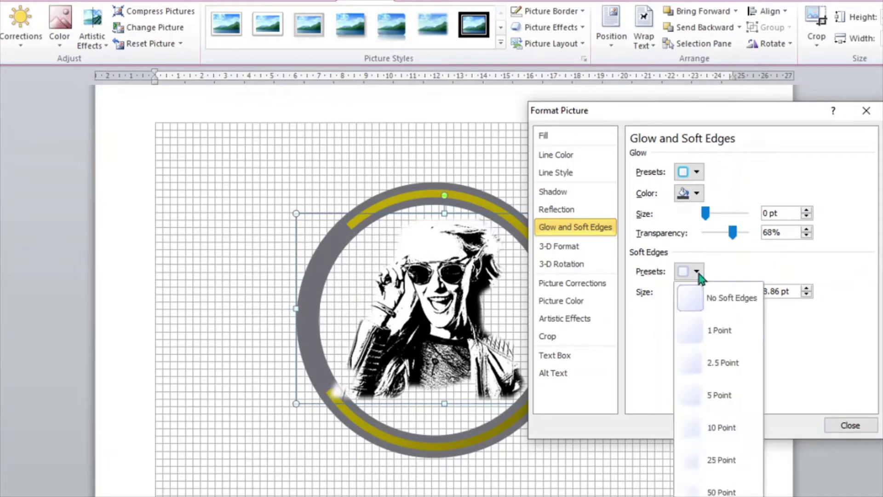
pyautogui.click(693, 393)
# Step: Apply the Chalk Sketch artistic effect, then remove it again
pyautogui.click(571, 209)
pyautogui.click(555, 172)
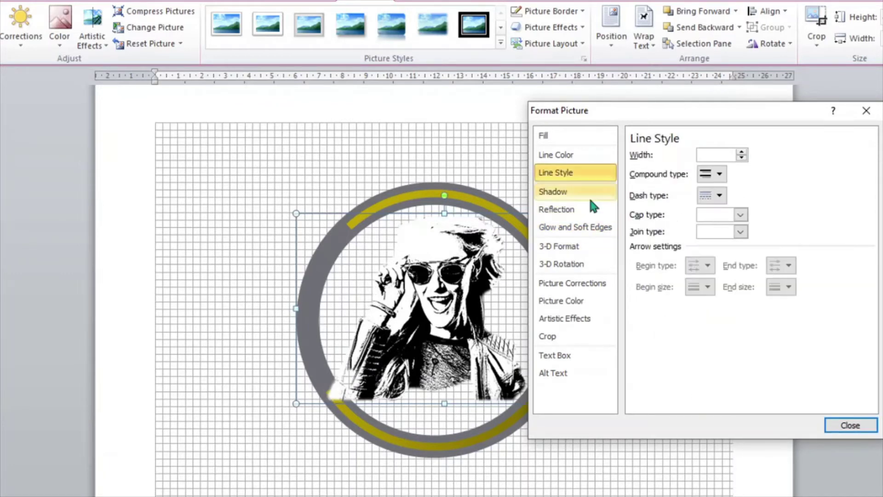
pyautogui.click(565, 318)
pyautogui.click(711, 156)
pyautogui.click(716, 216)
pyautogui.click(704, 156)
pyautogui.click(713, 183)
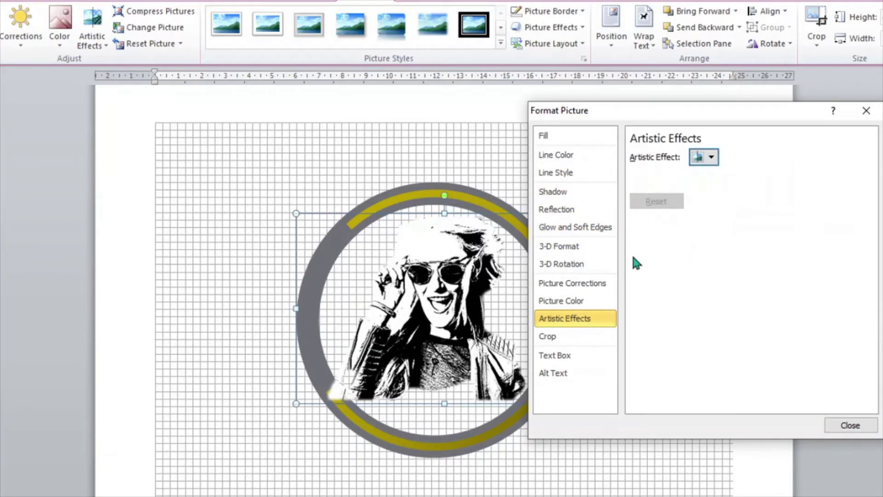
# Step: Review the correction, glow and 3-D settings, then close Format Picture
pyautogui.click(581, 284)
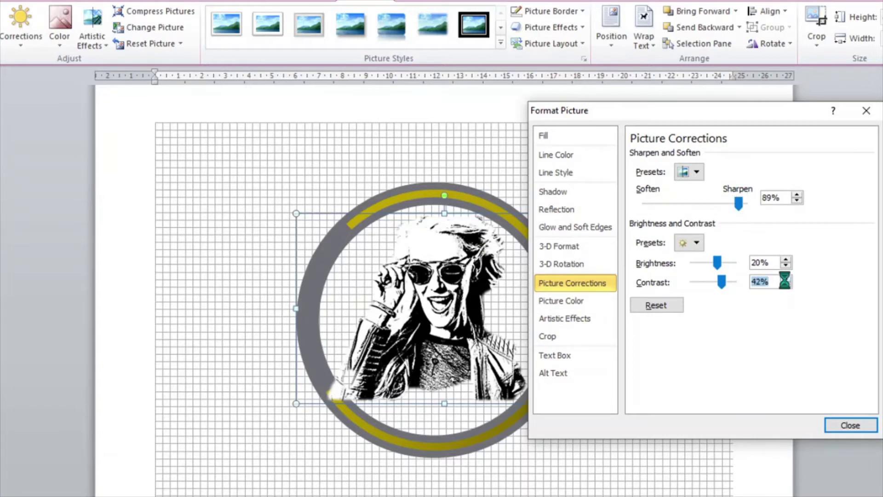
pyautogui.click(565, 319)
pyautogui.click(566, 226)
pyautogui.click(688, 194)
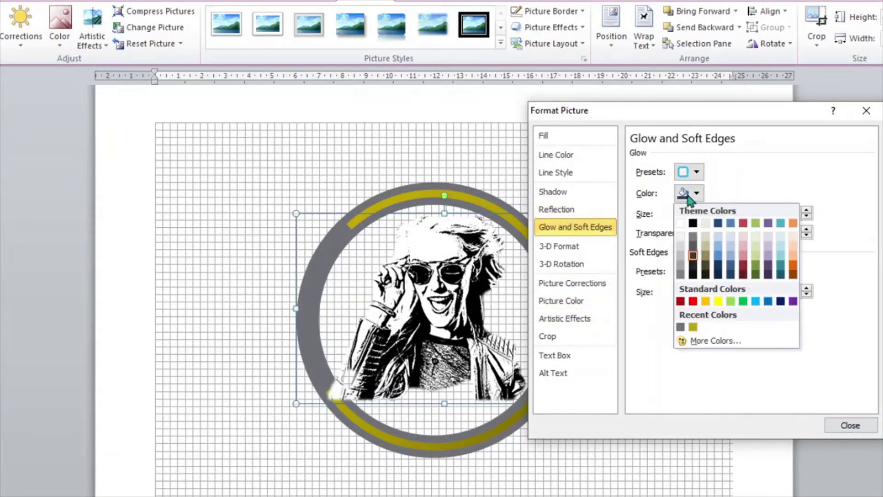
pyautogui.click(565, 247)
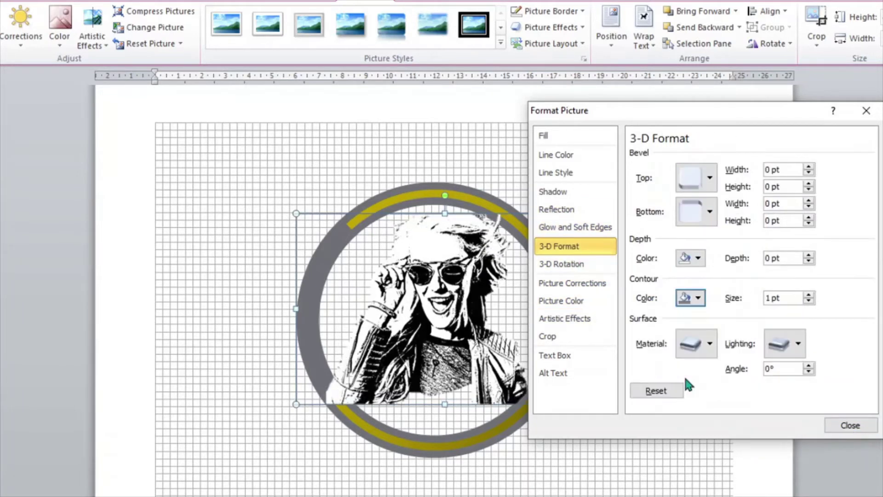
pyautogui.click(850, 425)
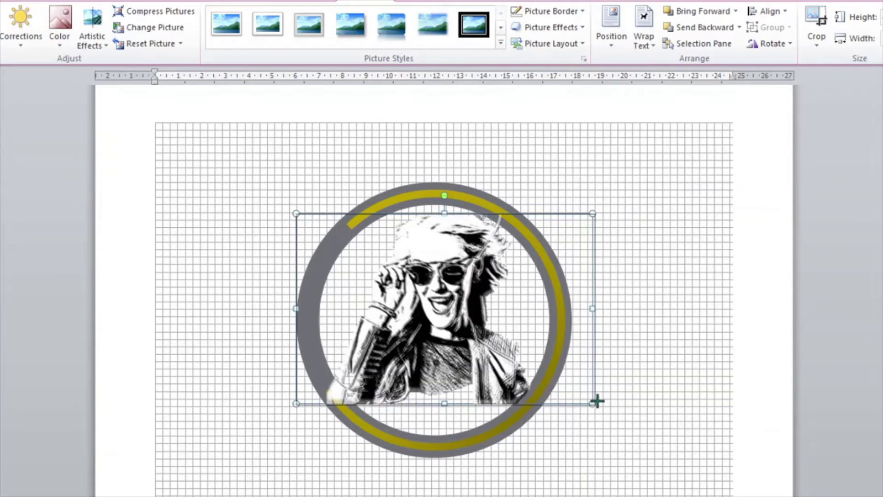
# Step: Choose No Recolor so the portrait shows its warm golden tones
pyautogui.click(56, 50)
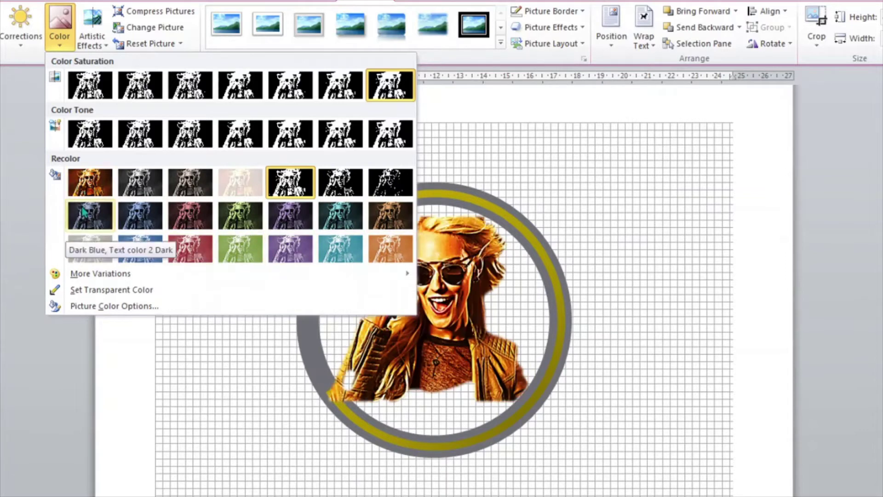
pyautogui.click(102, 191)
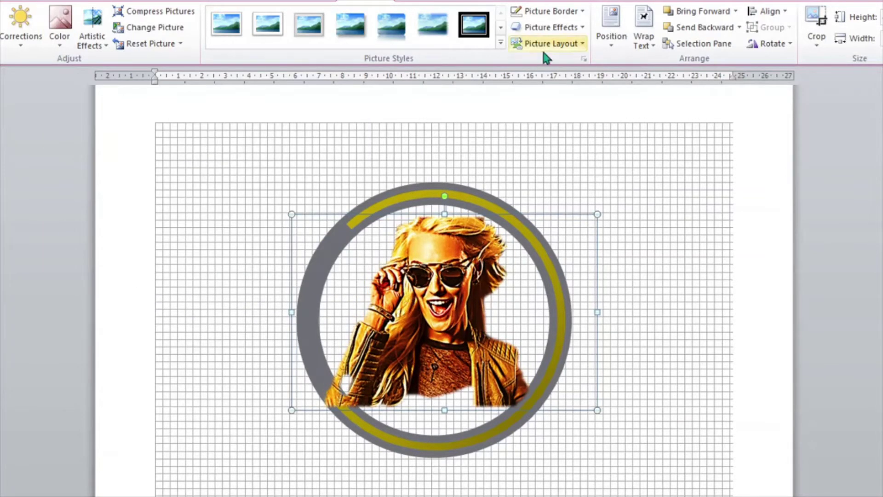
# Step: Type 'Super' text, move it to the top centre, and set Rockwell Condensed 24
pyautogui.click(650, 258)
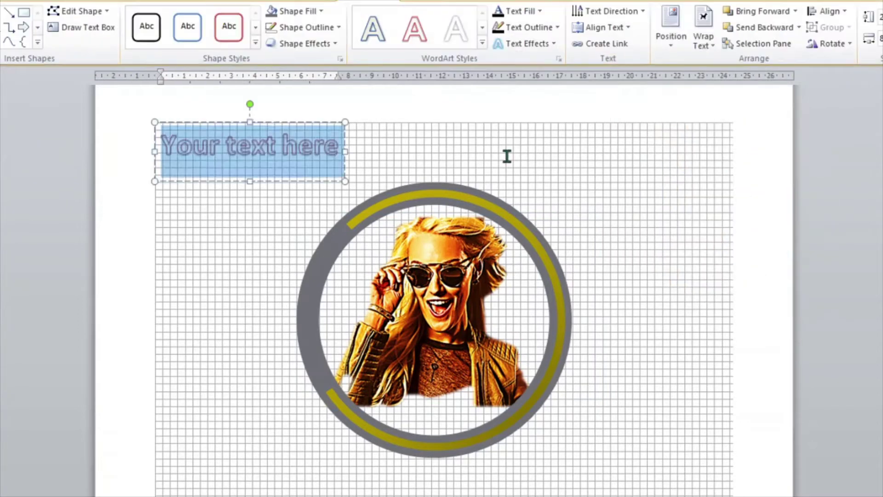
pyautogui.write('Supercar')
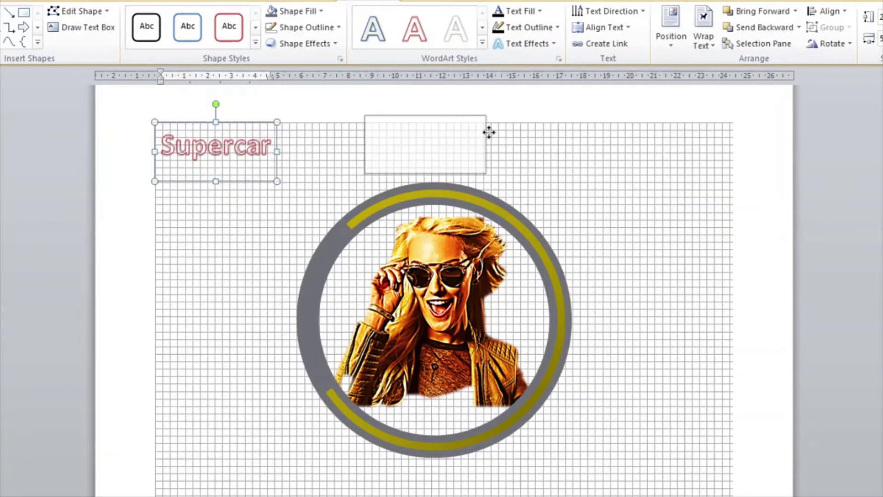
pyautogui.moveTo(489, 132); pyautogui.dragTo(509, 133)
pyautogui.click(151, 17)
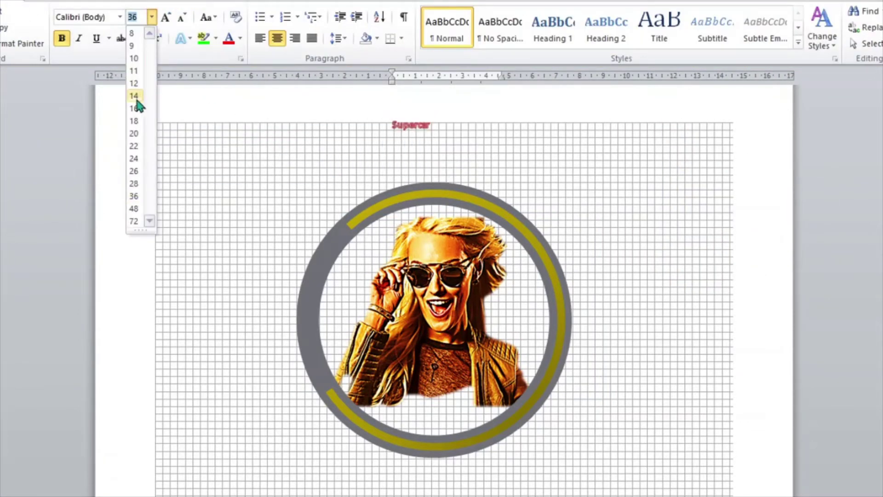
pyautogui.click(137, 157)
pyautogui.click(119, 17)
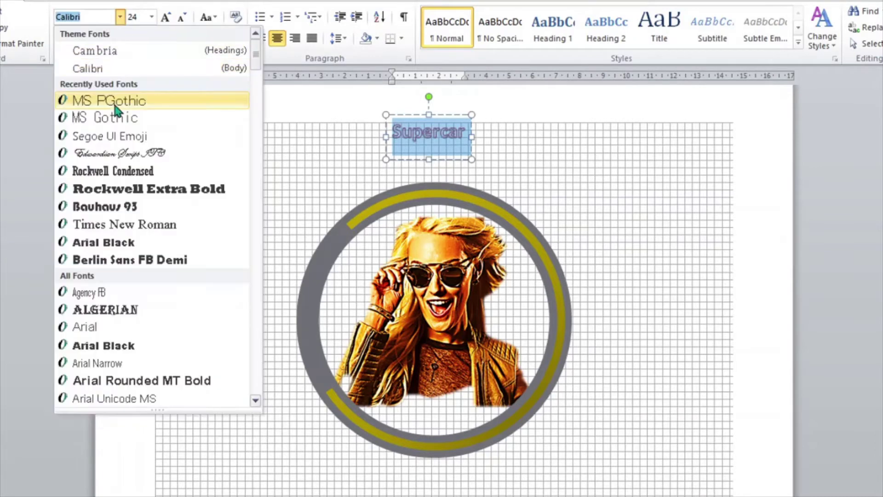
pyautogui.click(118, 172)
# Step: Colour the SUPERCAR text olive with no outline and rotate it 90° left
pyautogui.click(518, 11)
pyautogui.click(529, 28)
pyautogui.click(524, 192)
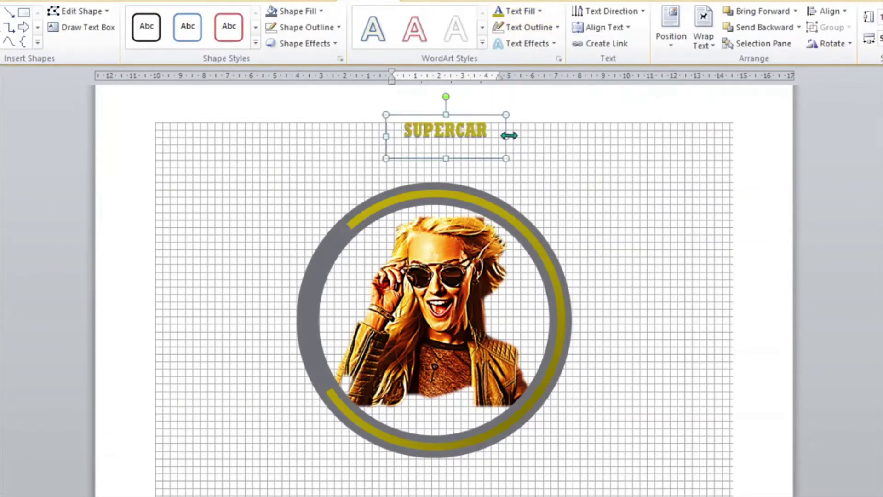
pyautogui.click(552, 43)
pyautogui.click(426, 148)
# Step: Position the curved SUPERCAR text along the ring's left edge
pyautogui.moveTo(386, 192)
pyautogui.mouseDown()
pyautogui.moveTo(321, 267)
pyautogui.moveTo(318, 392)
pyautogui.mouseUp()
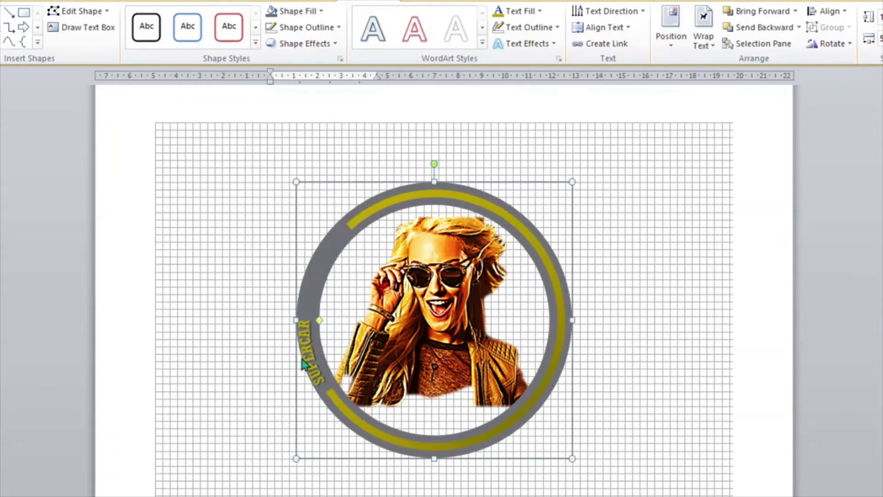
pyautogui.moveTo(303, 363); pyautogui.dragTo(304, 333)
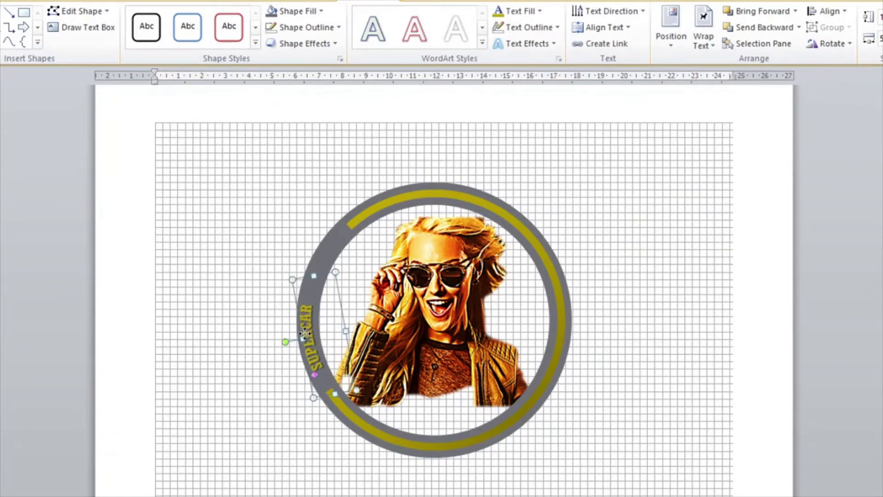
pyautogui.click(254, 89)
# Step: Insert WordArt text 'BLONDIE', colour it olive and reduce its font size
pyautogui.click(627, 32)
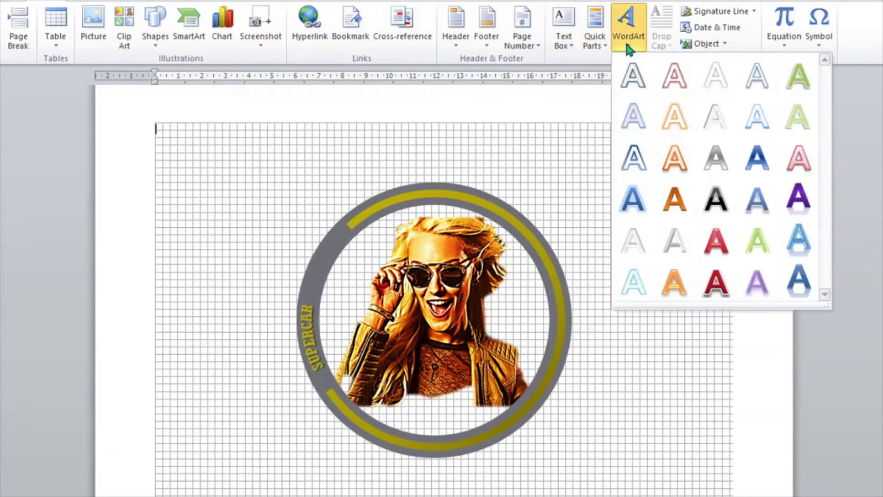
pyautogui.click(676, 75)
pyautogui.write('BLONDIE')
pyautogui.moveTo(305, 152); pyautogui.dragTo(171, 143)
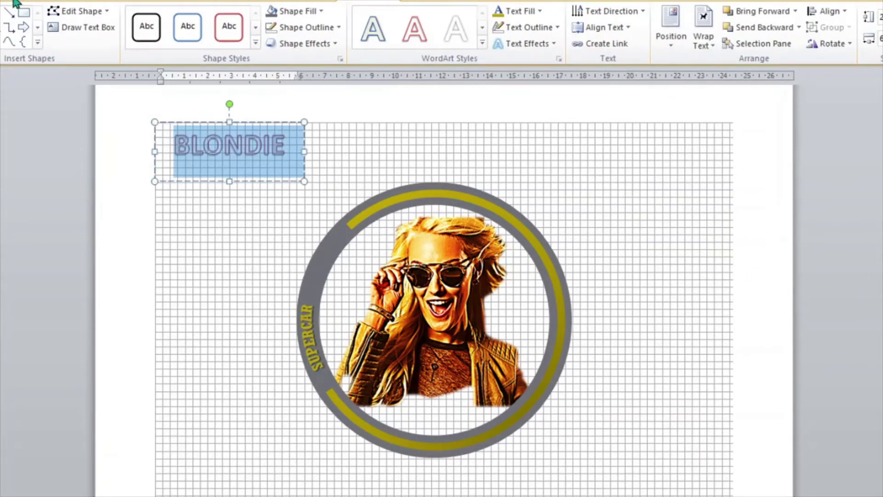
pyautogui.click(498, 13)
pyautogui.click(147, 15)
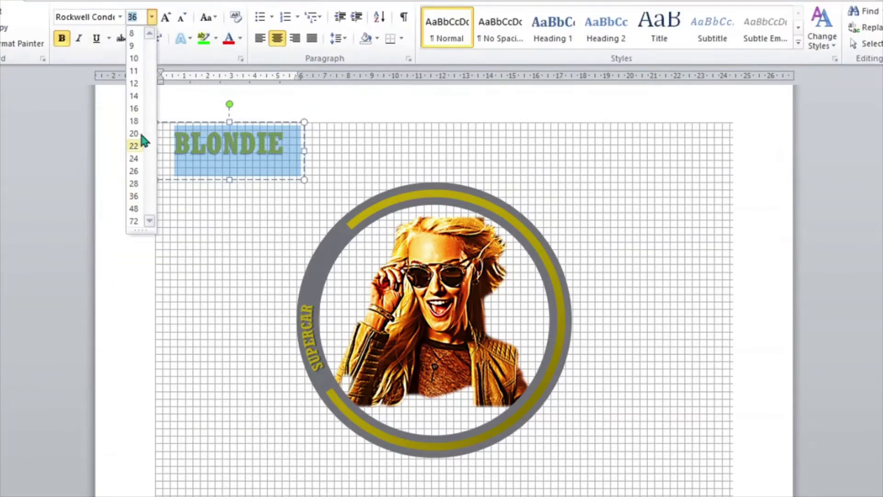
pyautogui.click(136, 174)
# Step: Bend BLONDIE into an arch and place it on the ring above SUPERCAR
pyautogui.click(524, 44)
pyautogui.click(594, 232)
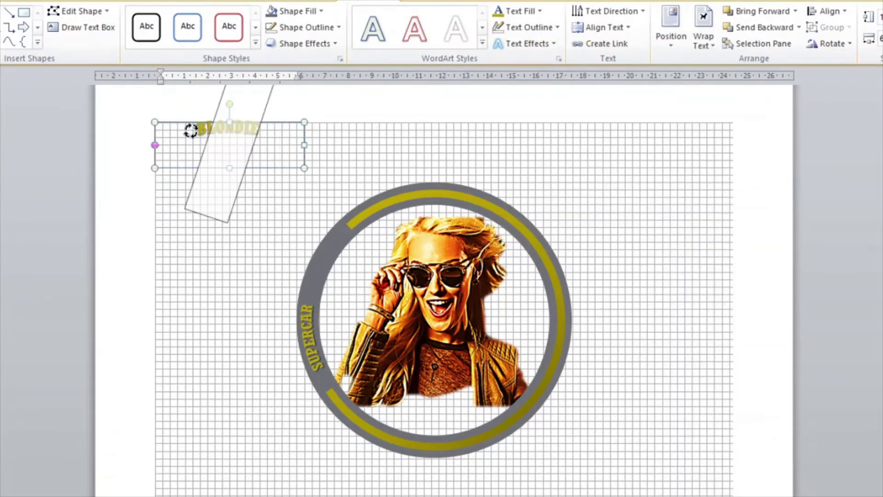
pyautogui.moveTo(191, 130); pyautogui.dragTo(151, 174)
pyautogui.moveTo(207, 184)
pyautogui.mouseDown()
pyautogui.moveTo(296, 256)
pyautogui.moveTo(302, 246)
pyautogui.mouseUp()
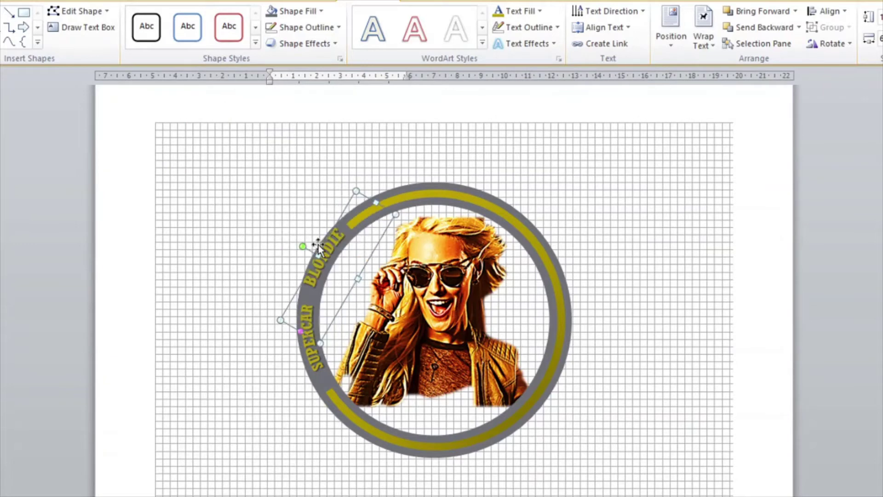
# Step: Set the SUPERCAR text to font size 26
pyautogui.doubleClick(308, 336)
pyautogui.click(151, 17)
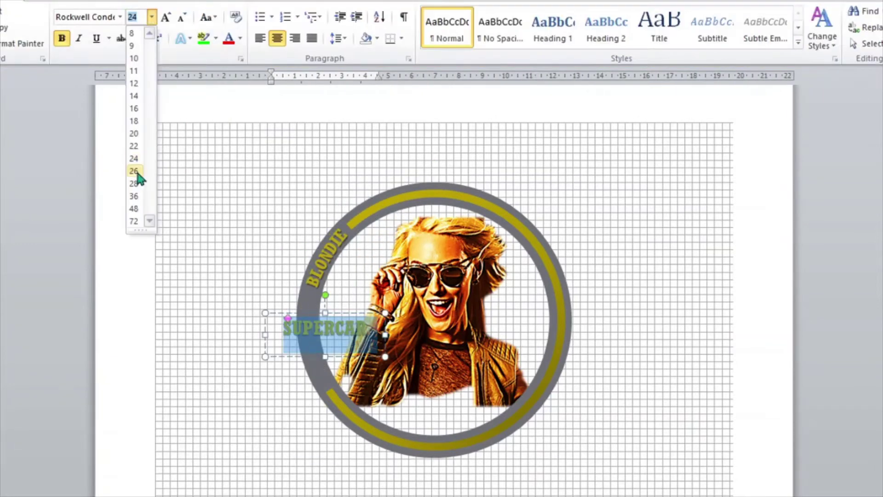
pyautogui.click(135, 171)
pyautogui.click(312, 268)
pyautogui.doubleClick(306, 331)
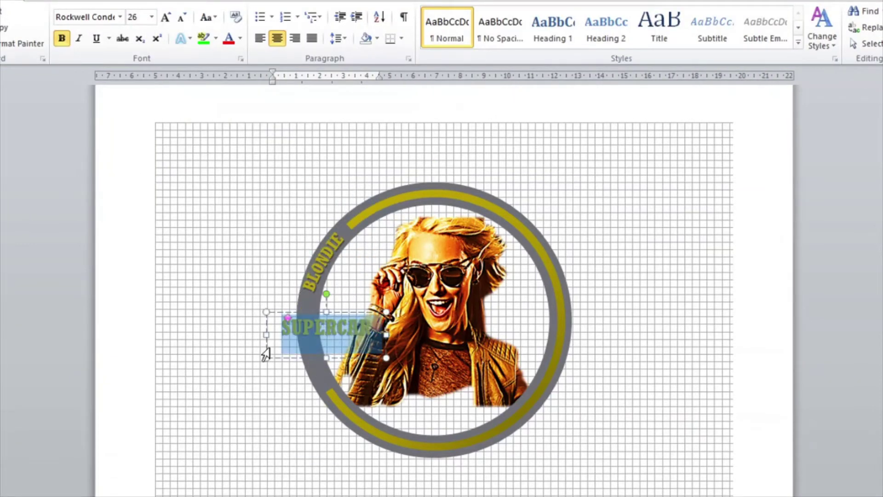
pyautogui.click(291, 335)
# Step: Select the portrait photo and bring up its picture Color options
pyautogui.click(457, 318)
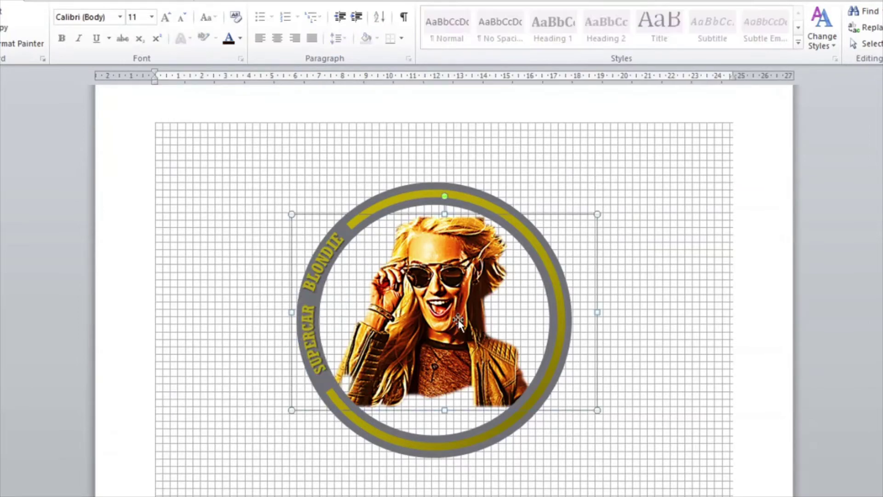
pyautogui.click(291, 2)
pyautogui.click(60, 28)
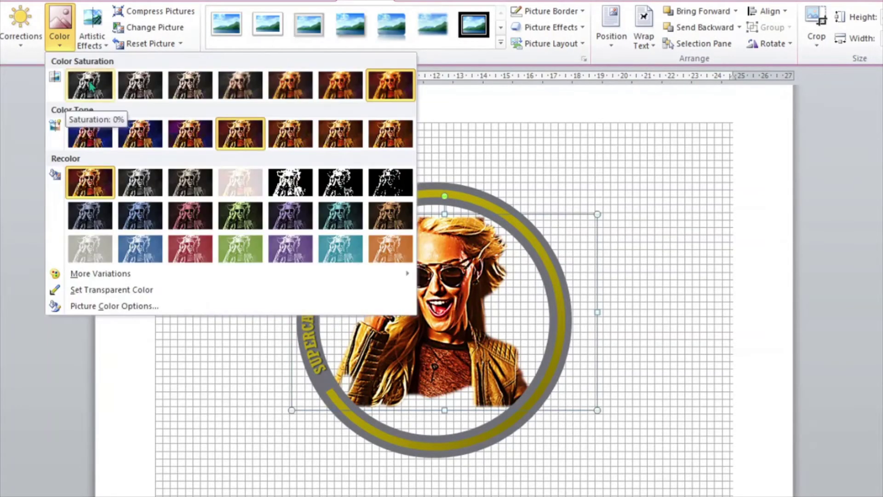
# Step: Set the portrait to Saturation 0% and draw a rectangle covering the logo area
pyautogui.click(83, 87)
pyautogui.click(200, 161)
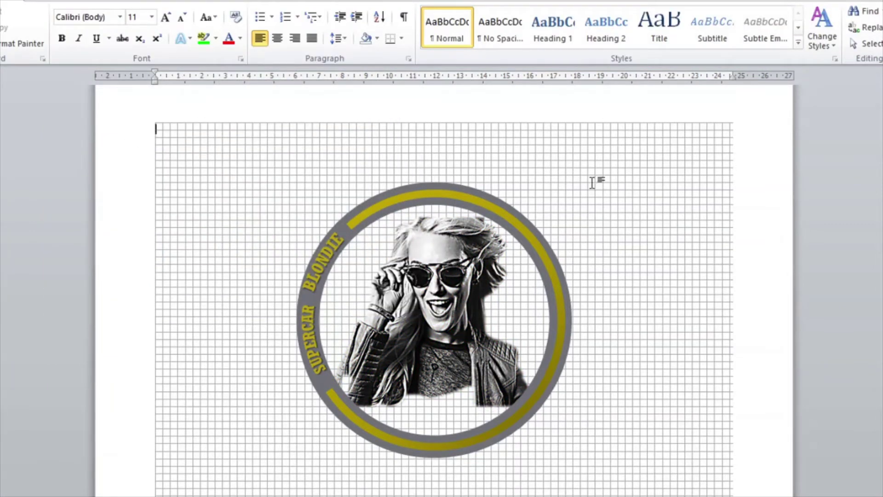
pyautogui.click(152, 34)
pyautogui.click(172, 88)
pyautogui.moveTo(132, 158)
pyautogui.mouseDown()
pyautogui.moveTo(394, 250)
pyautogui.moveTo(730, 495)
pyautogui.mouseUp()
# Step: Fill the rectangle black, send it behind the logo, and widen it on both sides
pyautogui.click(320, 11)
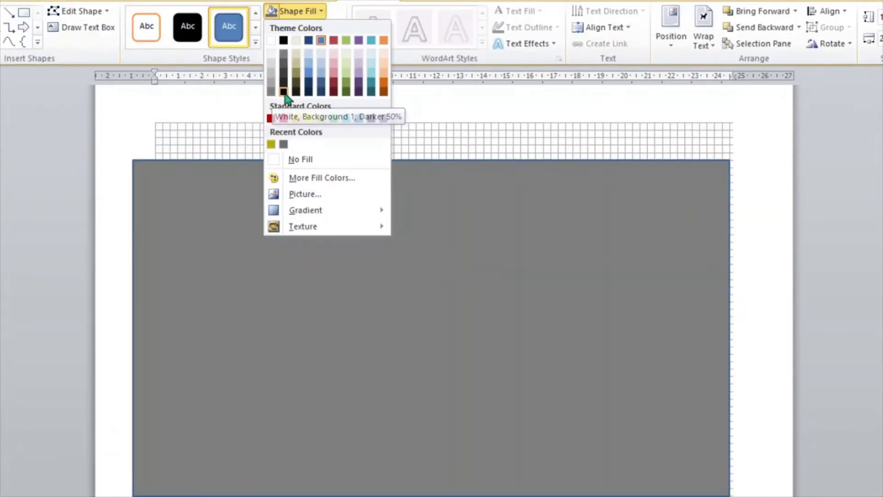
pyautogui.click(283, 92)
pyautogui.click(743, 27)
pyautogui.click(704, 27)
pyautogui.click(727, 128)
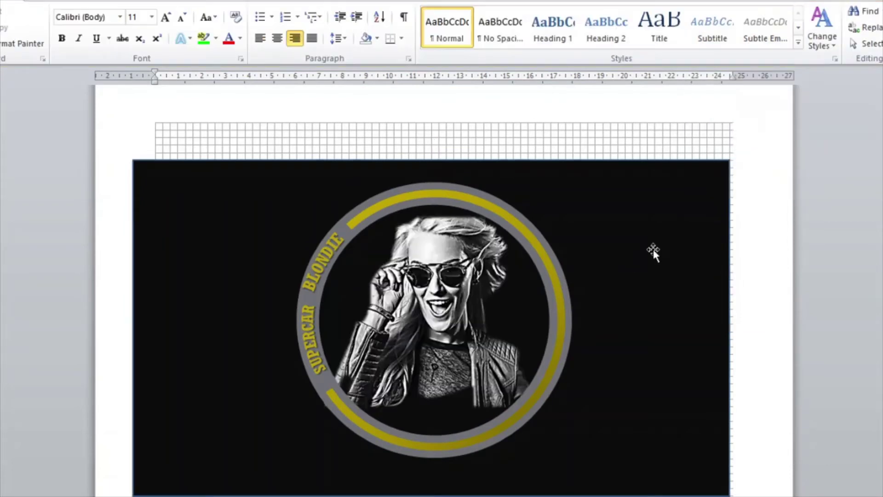
pyautogui.click(659, 232)
pyautogui.moveTo(729, 320); pyautogui.dragTo(744, 320)
pyautogui.moveTo(132, 320); pyautogui.dragTo(117, 319)
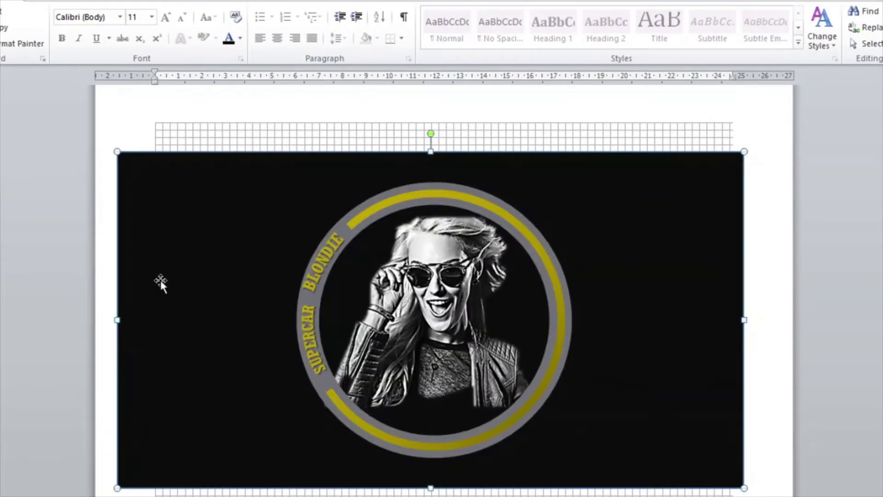
pyautogui.click(309, 258)
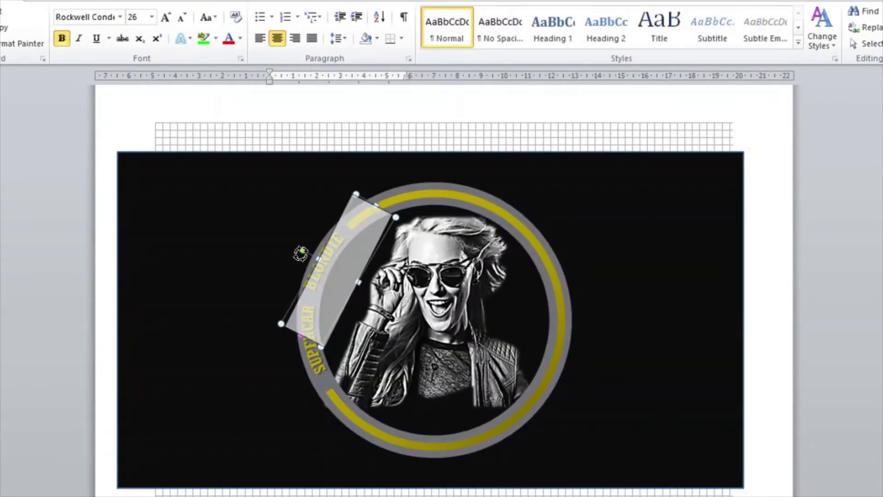
pyautogui.doubleClick(315, 161)
# Step: Apply a grey gradient to the background and rearrange its stops to darken it
pyautogui.click(295, 11)
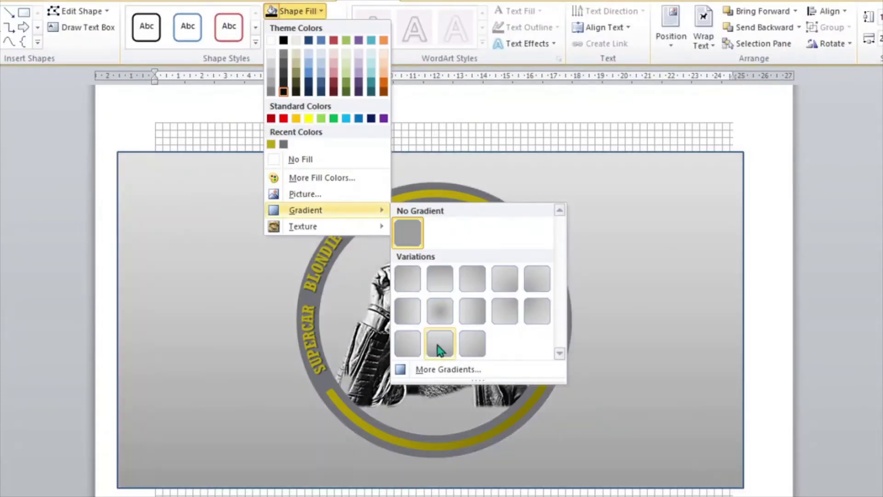
pyautogui.click(440, 341)
pyautogui.click(317, 11)
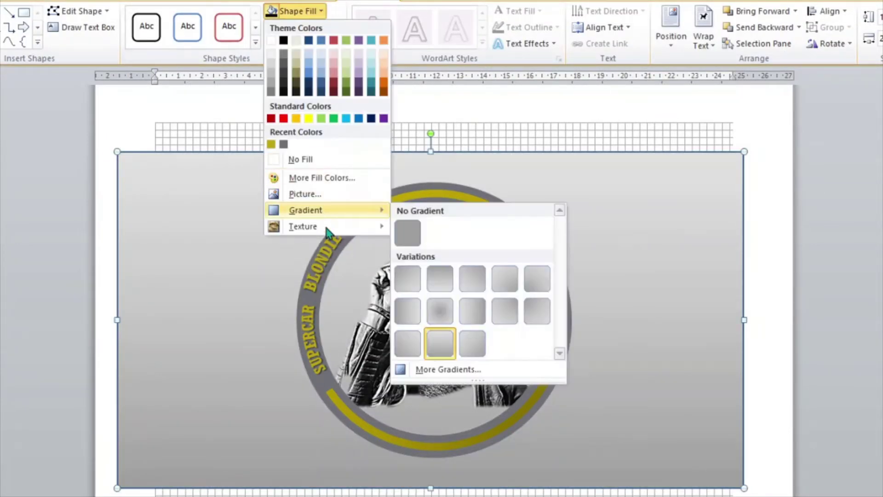
pyautogui.click(448, 369)
pyautogui.moveTo(673, 320); pyautogui.dragTo(830, 320)
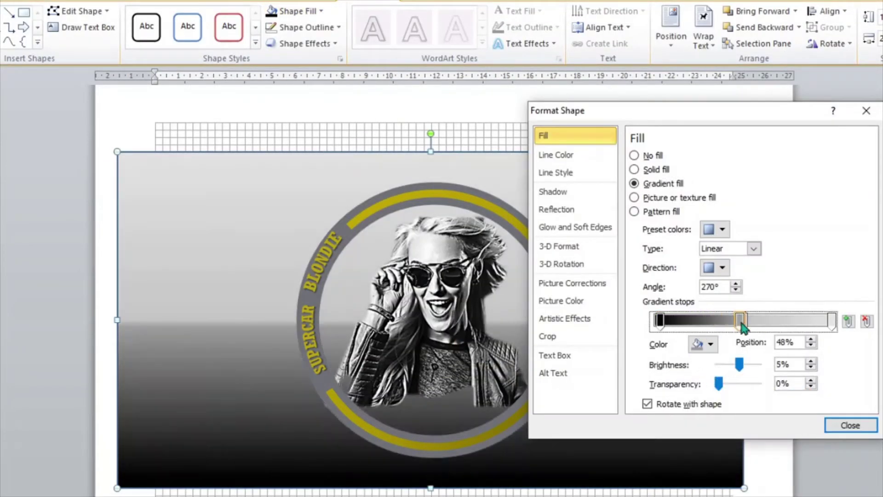
pyautogui.moveTo(659, 321)
pyautogui.mouseDown()
pyautogui.moveTo(817, 321)
pyautogui.moveTo(801, 320)
pyautogui.mouseUp()
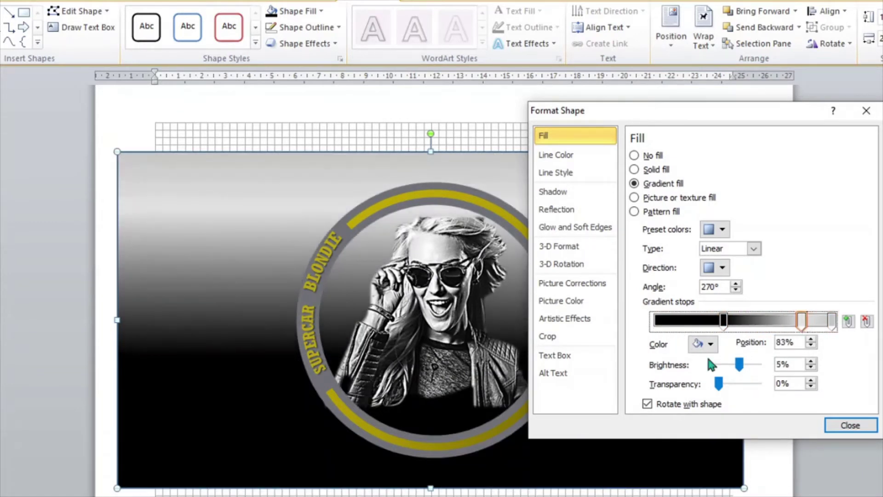
# Step: Make the gradient radial from the centre with a lighter grey outer stop, then push the curved text outward
pyautogui.click(711, 275)
pyautogui.click(715, 267)
pyautogui.click(782, 289)
pyautogui.click(811, 340)
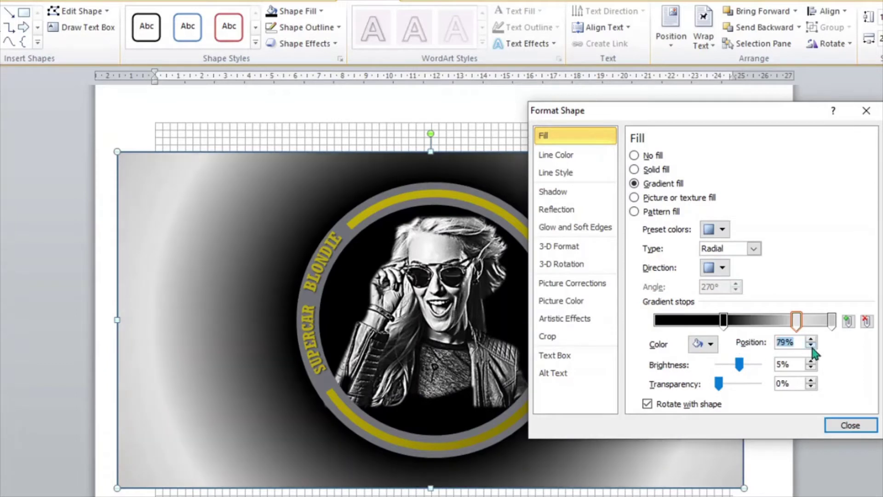
pyautogui.click(811, 339)
pyautogui.click(811, 339)
pyautogui.moveTo(739, 364)
pyautogui.mouseDown()
pyautogui.moveTo(751, 364)
pyautogui.moveTo(739, 383)
pyautogui.mouseUp()
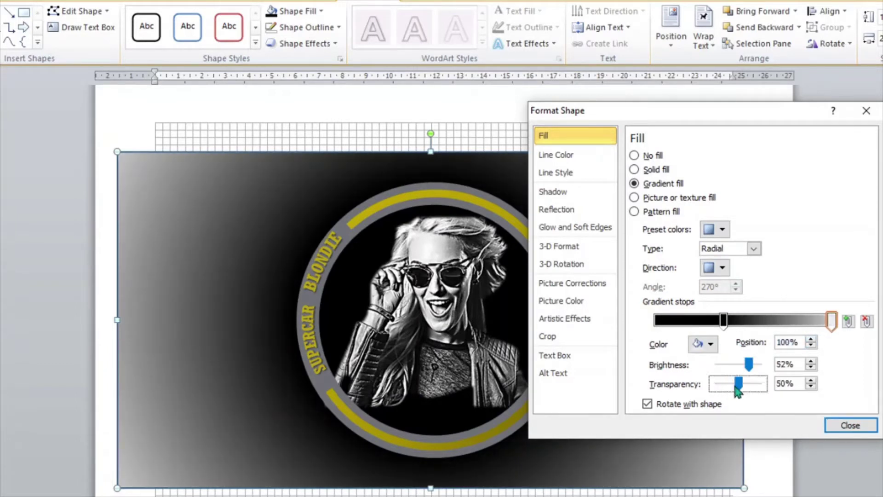
pyautogui.press('Escape')
pyautogui.moveTo(319, 320); pyautogui.dragTo(313, 319)
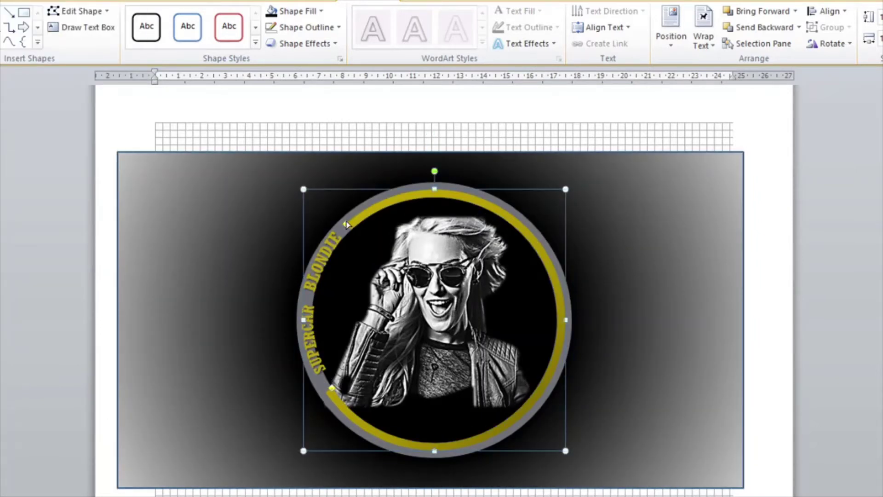
# Step: Adjust the arc and size of the curved SUPERCAR BLONDIE text to sit on the ring
pyautogui.moveTo(332, 389); pyautogui.dragTo(333, 402)
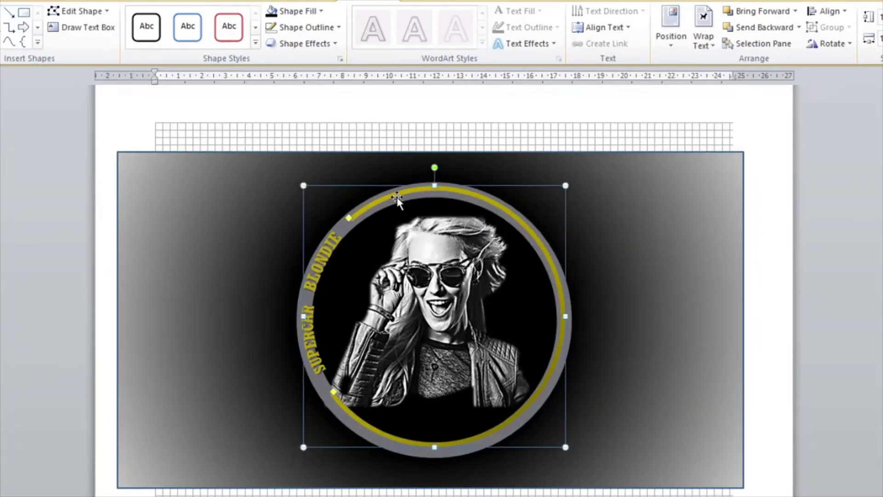
pyautogui.moveTo(398, 202); pyautogui.dragTo(398, 203)
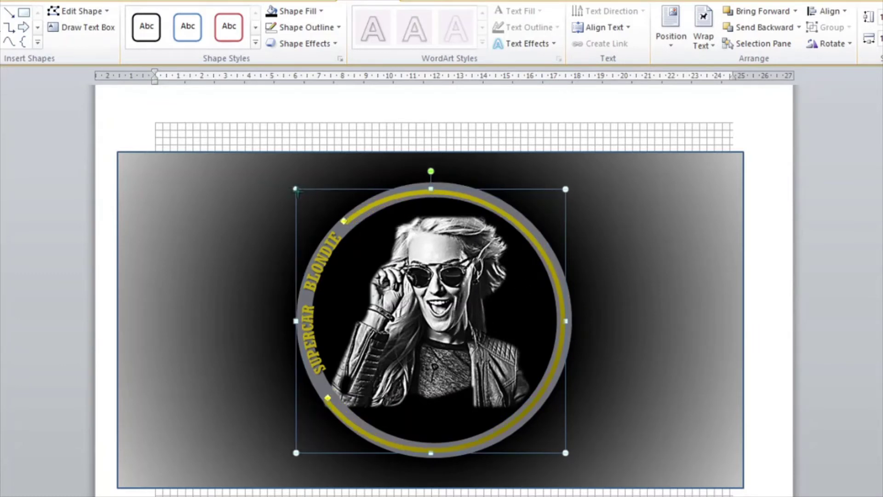
pyautogui.moveTo(566, 187); pyautogui.dragTo(565, 189)
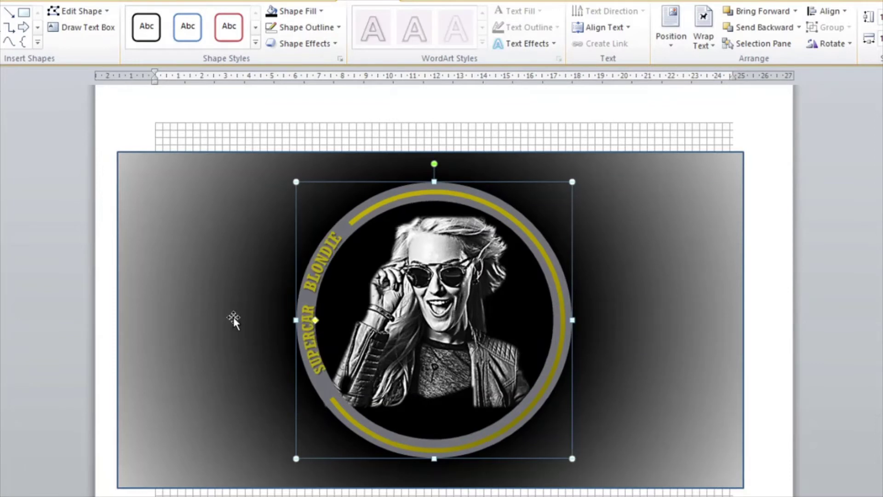
pyautogui.doubleClick(309, 365)
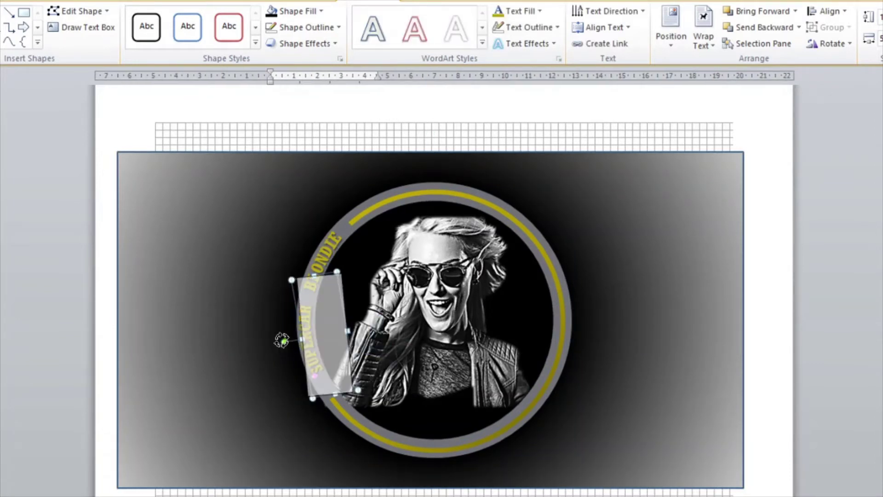
# Step: Select the grey ring and bring up its Shape Effects choices
pyautogui.click(256, 302)
pyautogui.click(436, 449)
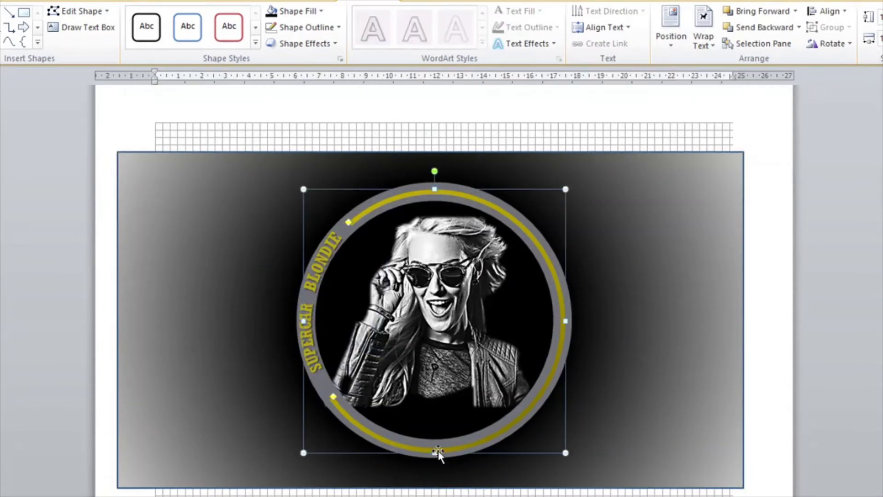
pyautogui.click(301, 43)
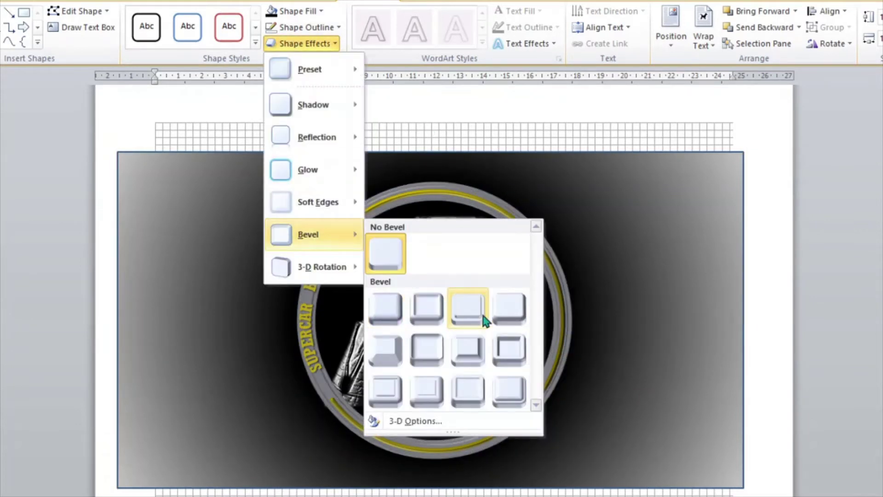
# Step: Apply a raised bevel to the ring, trial other background fills, then undo back to the radial gradient
pyautogui.click(378, 330)
pyautogui.click(189, 229)
pyautogui.click(298, 11)
pyautogui.click(272, 86)
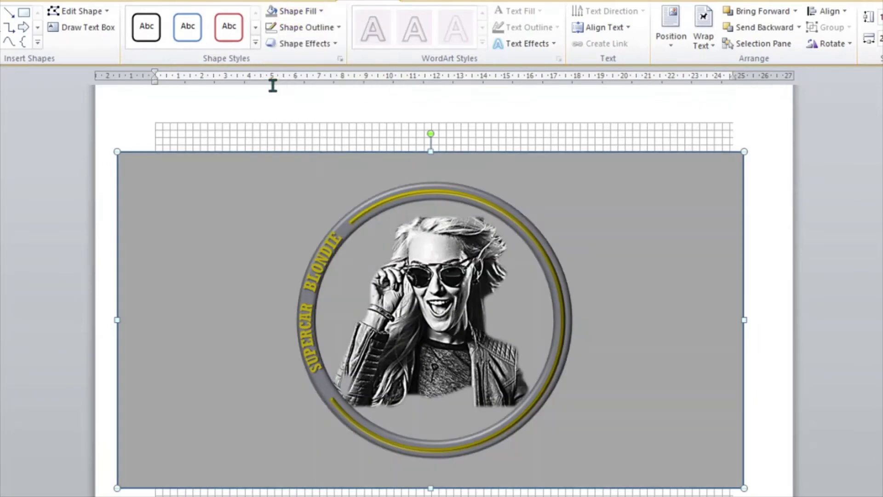
pyautogui.click(298, 11)
pyautogui.click(270, 40)
pyautogui.click(298, 11)
pyautogui.click(282, 40)
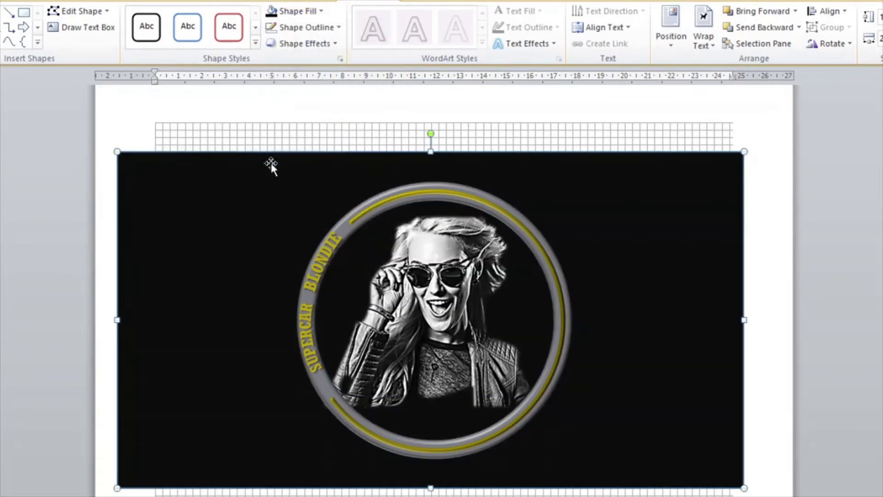
pyautogui.hotkey('ctrl', 'z')
pyautogui.hotkey('ctrl', 'z')
pyautogui.hotkey('ctrl', 'z')
# Step: Select the portrait photo and bring up its picture Color options
pyautogui.click(305, 43)
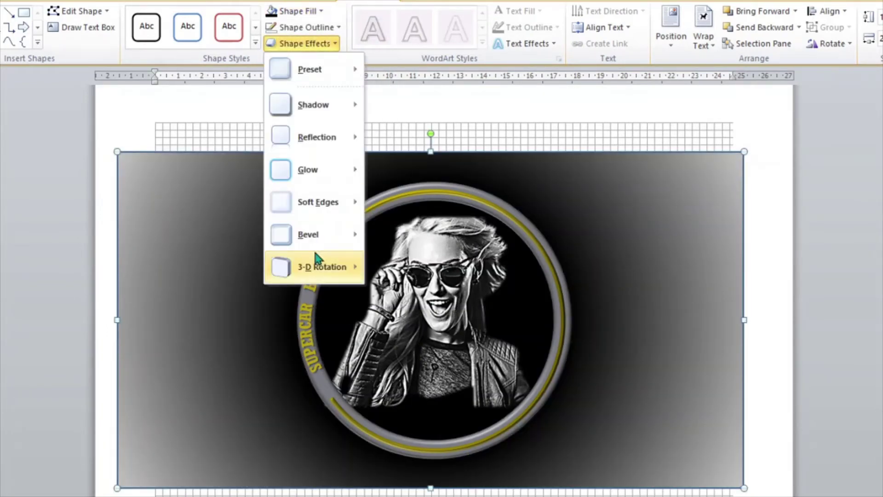
pyautogui.press('Escape')
pyautogui.click(428, 275)
pyautogui.click(346, 6)
pyautogui.click(60, 28)
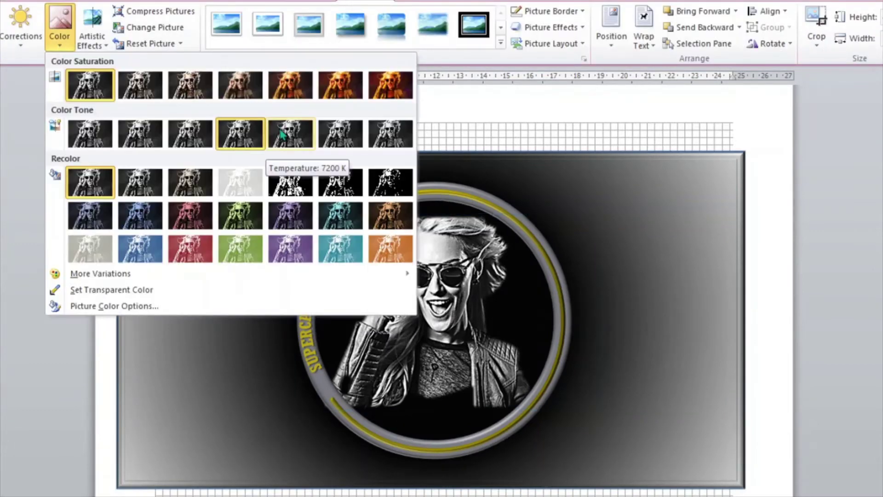
# Step: Try the coolest colour tone and then a sepia recolour on the portrait
pyautogui.click(377, 144)
pyautogui.click(59, 27)
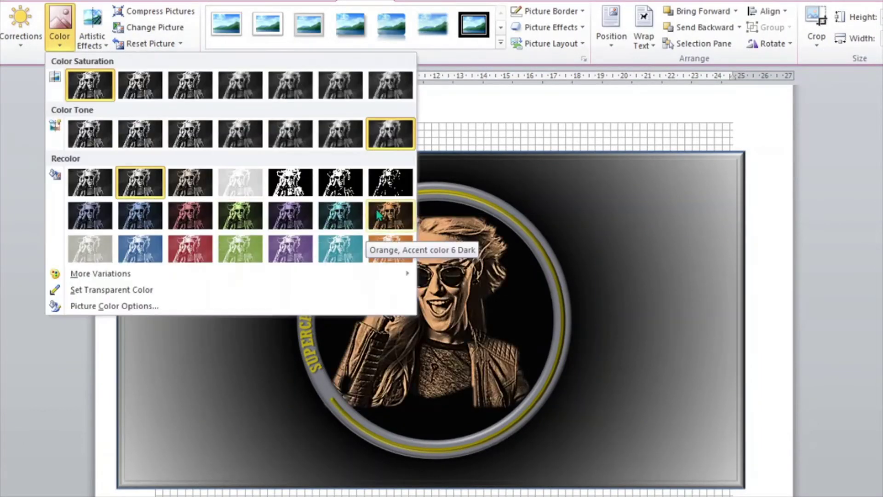
pyautogui.click(190, 183)
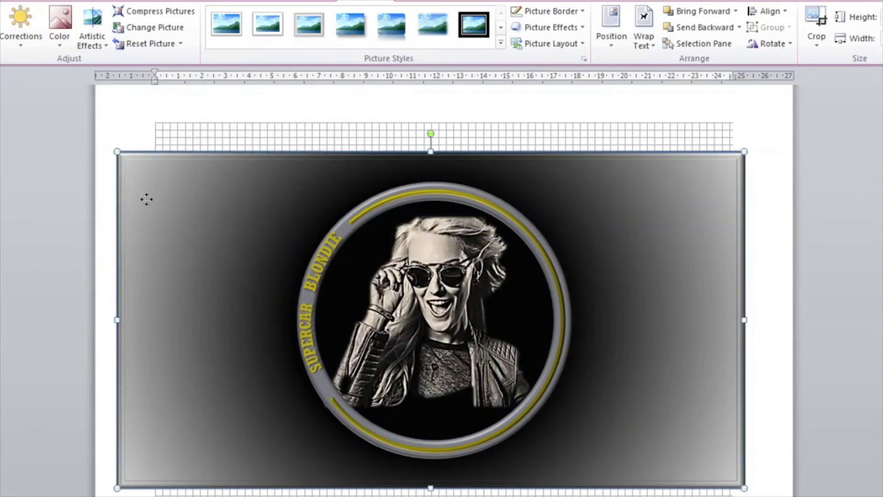
# Step: Apply a brightness and contrast correction to the portrait
pyautogui.click(287, 6)
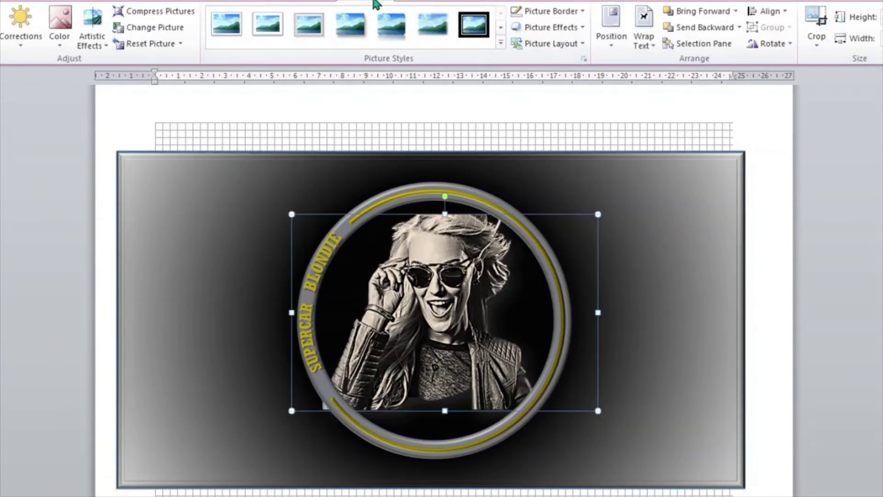
pyautogui.click(38, 45)
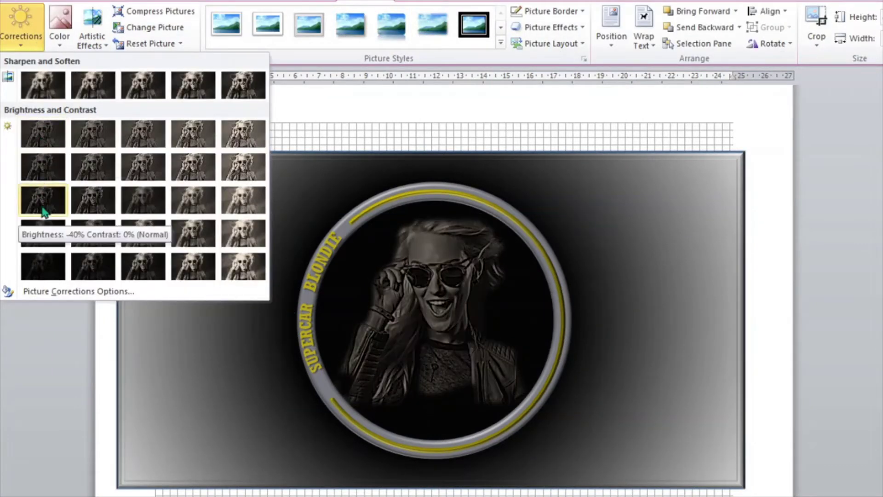
pyautogui.click(175, 233)
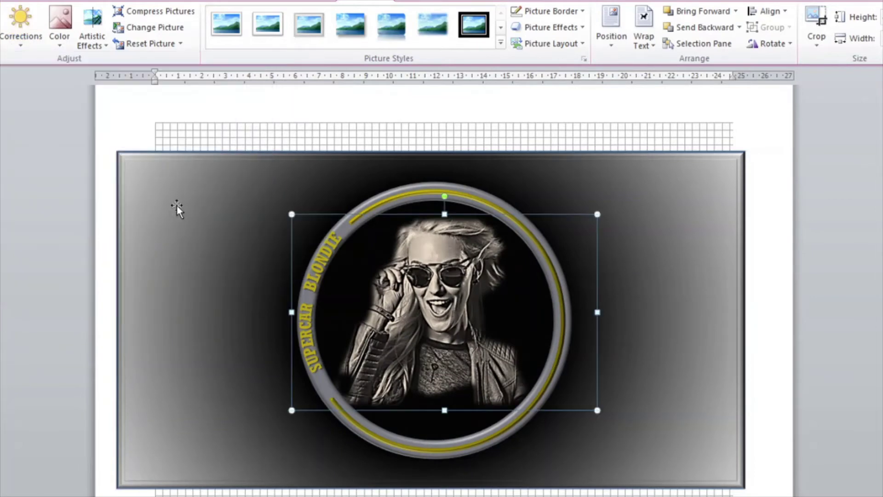
pyautogui.click(164, 238)
# Step: Apply the Cutout artistic effect to the portrait photo
pyautogui.click(391, 270)
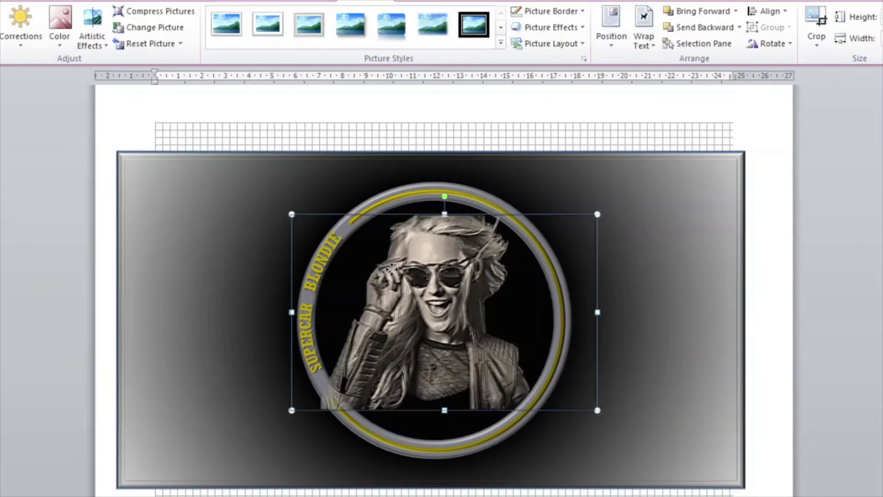
pyautogui.click(213, 256)
pyautogui.click(373, 5)
pyautogui.click(425, 289)
pyautogui.click(89, 41)
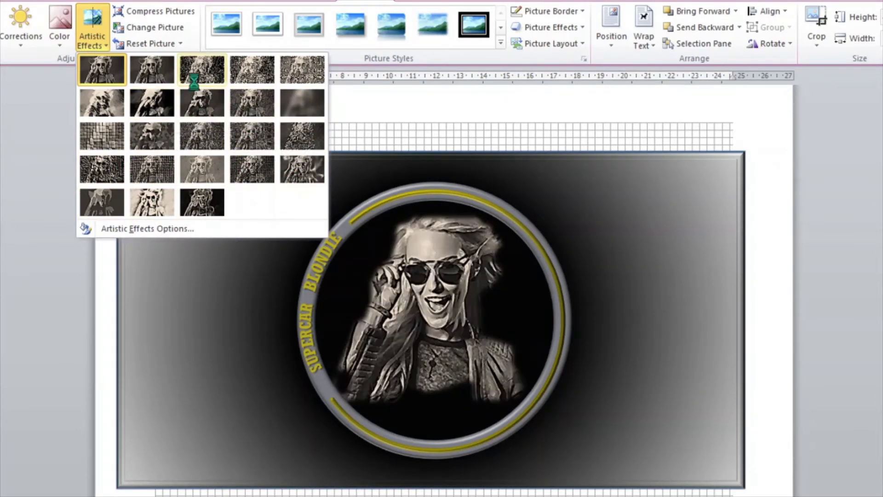
pyautogui.click(107, 198)
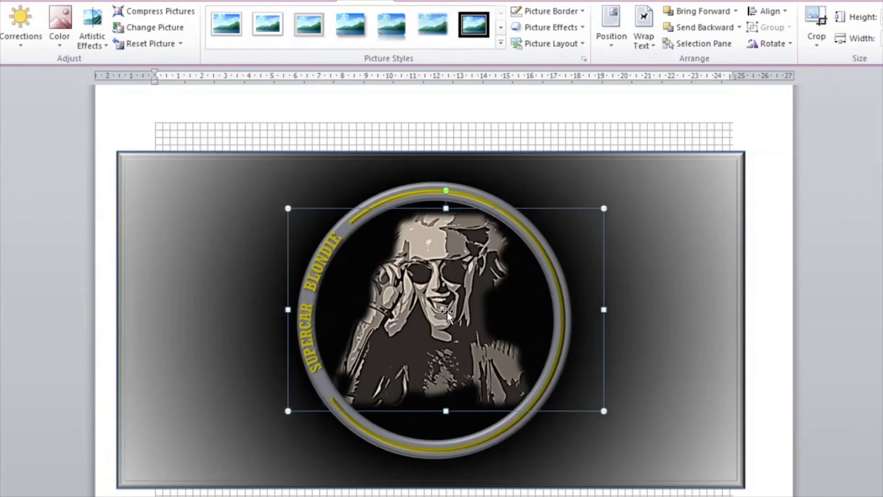
# Step: Restore the portrait's original natural colours
pyautogui.click(20, 28)
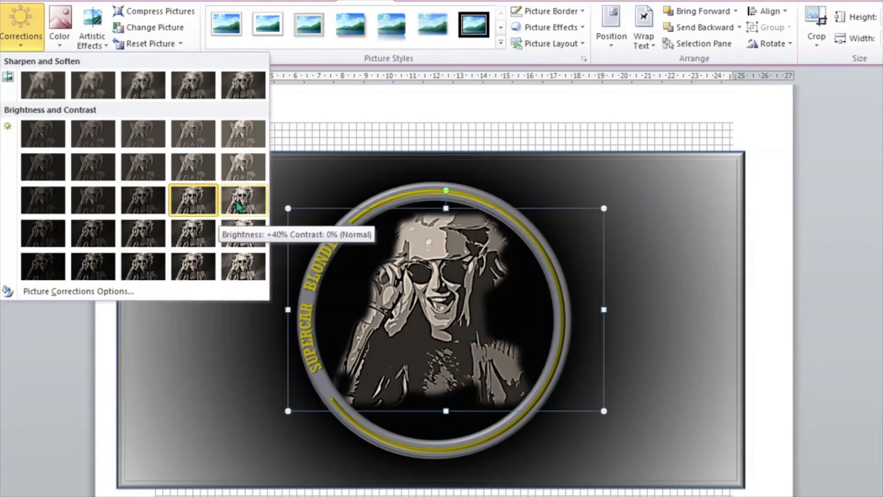
pyautogui.click(59, 25)
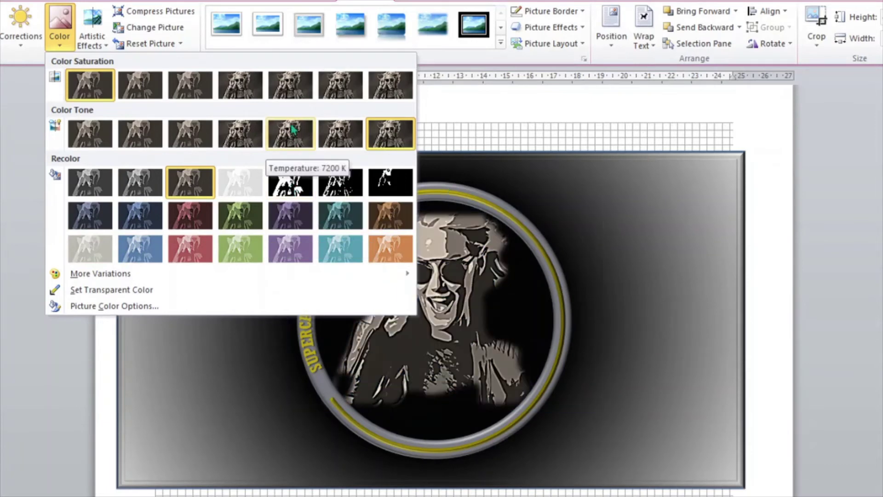
pyautogui.click(162, 85)
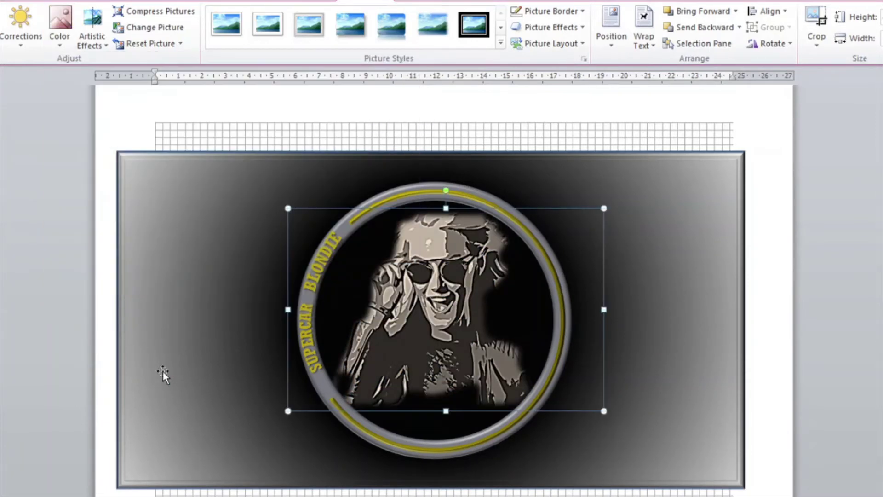
pyautogui.click(59, 26)
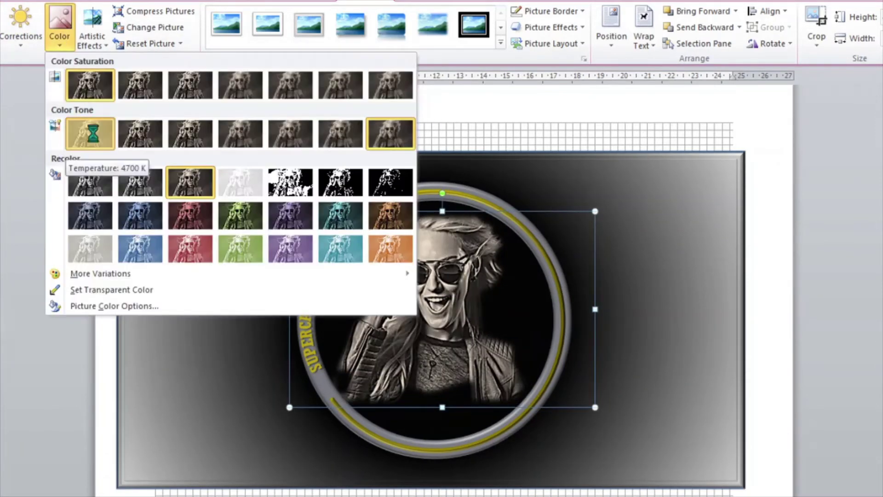
pyautogui.click(177, 147)
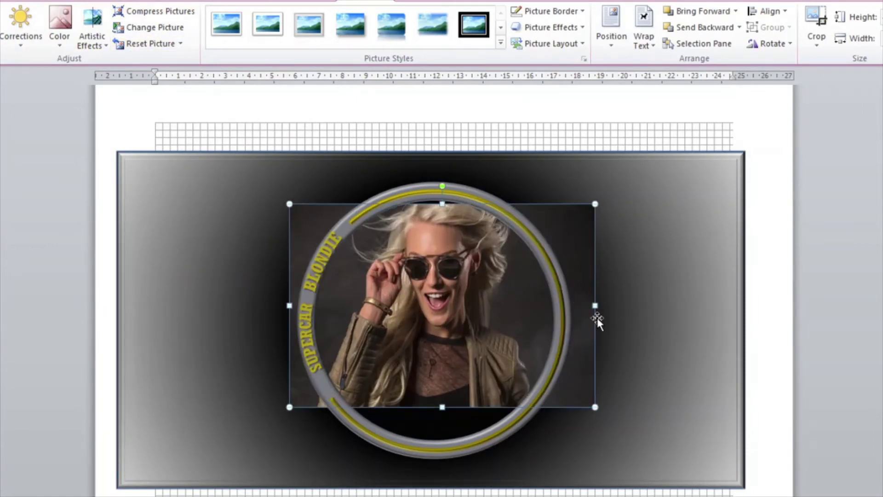
# Step: Widen, nudge and resize the portrait photo slightly within the ring
pyautogui.moveTo(595, 309); pyautogui.dragTo(602, 309)
pyautogui.click(245, 285)
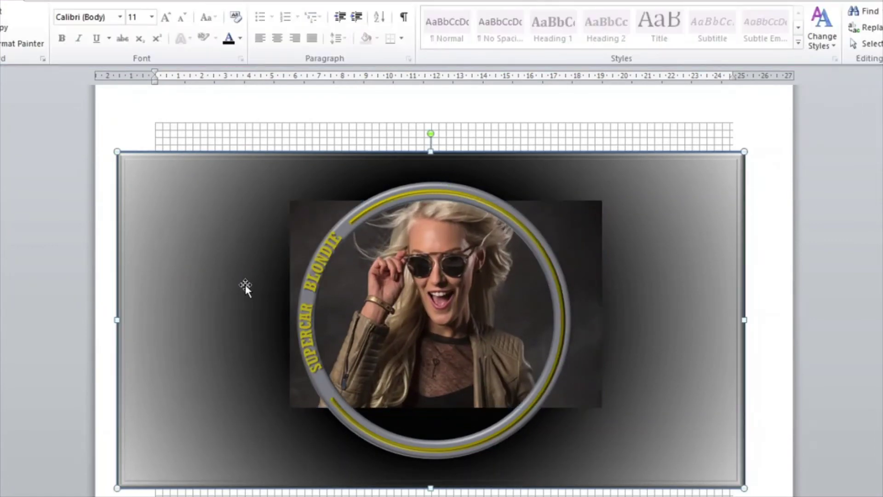
pyautogui.click(324, 256)
pyautogui.click(222, 289)
pyautogui.moveTo(418, 291); pyautogui.dragTo(421, 296)
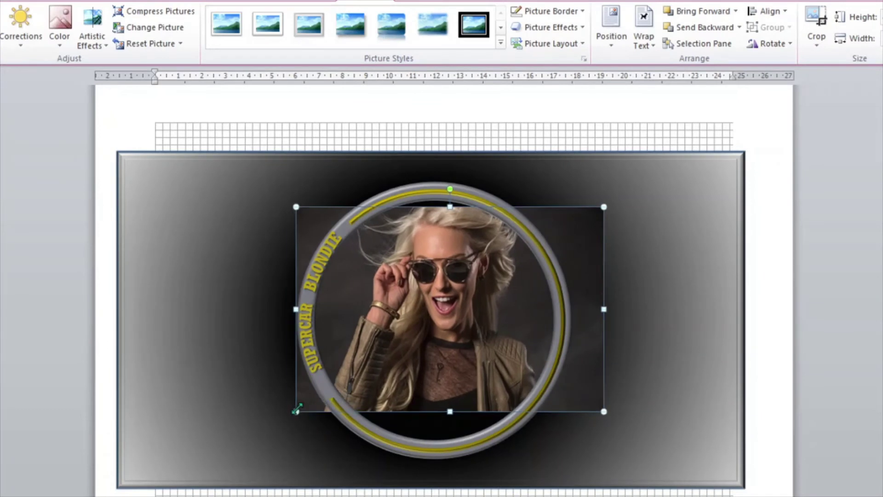
pyautogui.moveTo(297, 409); pyautogui.dragTo(303, 409)
pyautogui.click(667, 322)
pyautogui.click(455, 258)
# Step: Remove the photo's background, extending the kept area over hair and body, and keep the changes
pyautogui.click(2, 26)
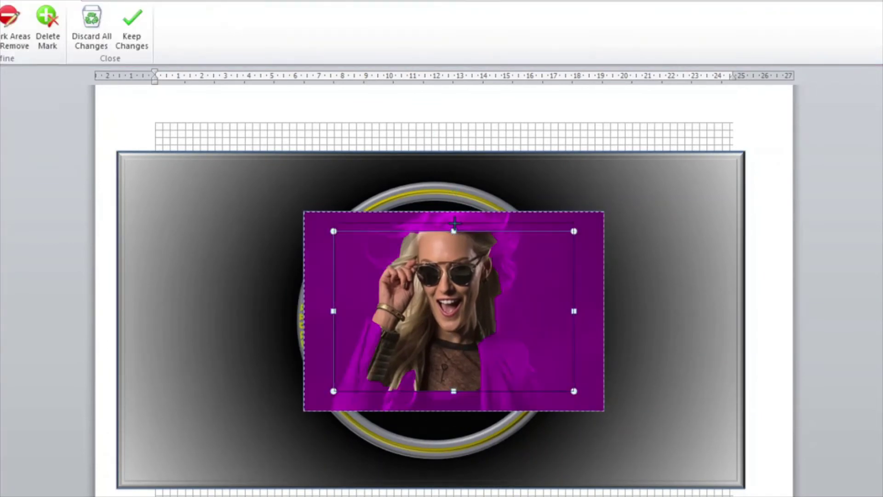
pyautogui.moveTo(454, 224); pyautogui.dragTo(454, 211)
pyautogui.moveTo(574, 301); pyautogui.dragTo(600, 310)
pyautogui.moveTo(466, 391); pyautogui.dragTo(466, 409)
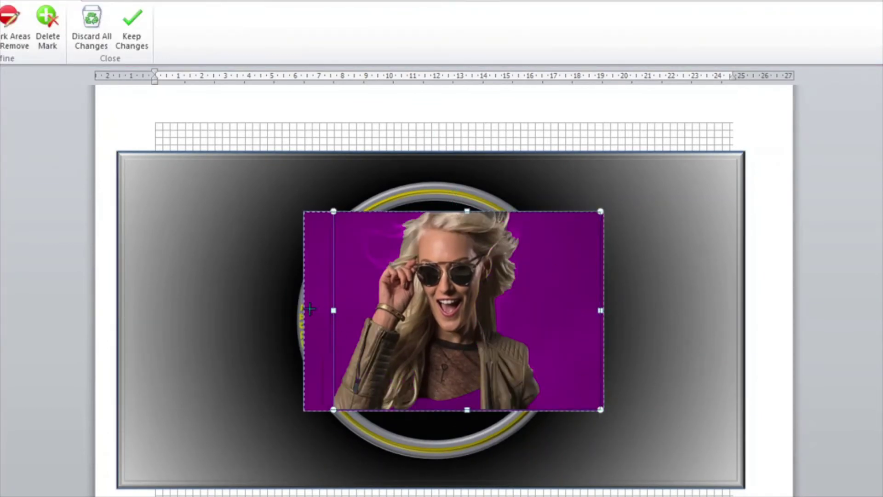
pyautogui.click(132, 37)
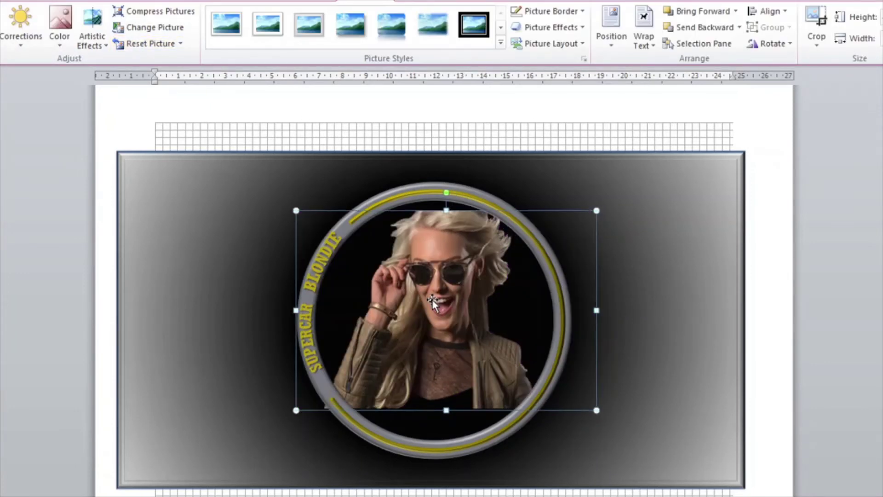
pyautogui.click(214, 297)
# Step: Give the portrait photo the Soft Edge Rectangle picture style
pyautogui.doubleClick(358, 239)
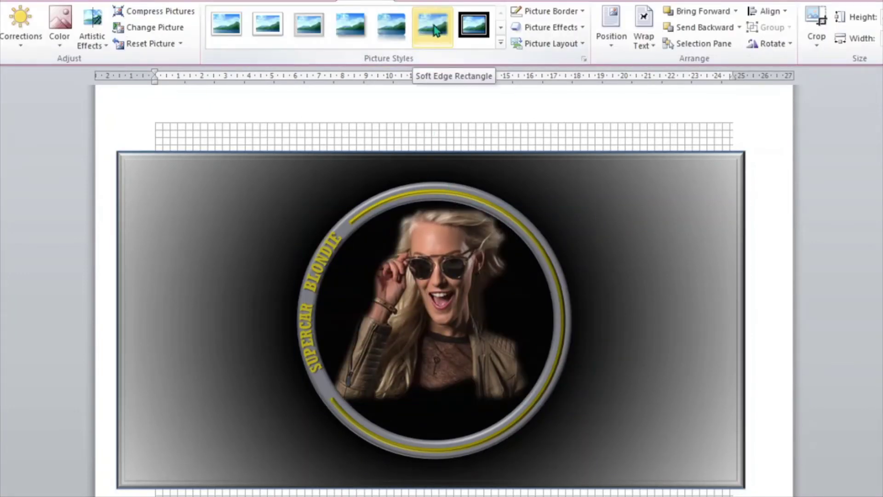
pyautogui.click(391, 24)
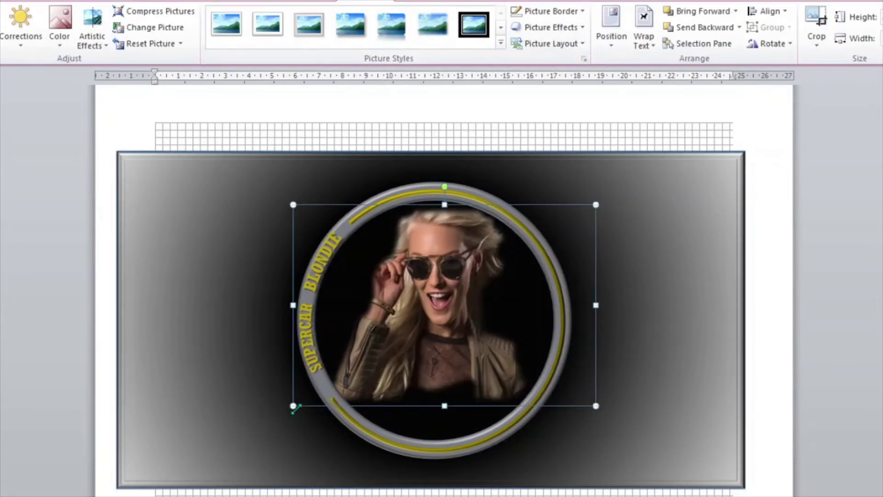
pyautogui.click(233, 269)
pyautogui.doubleClick(311, 365)
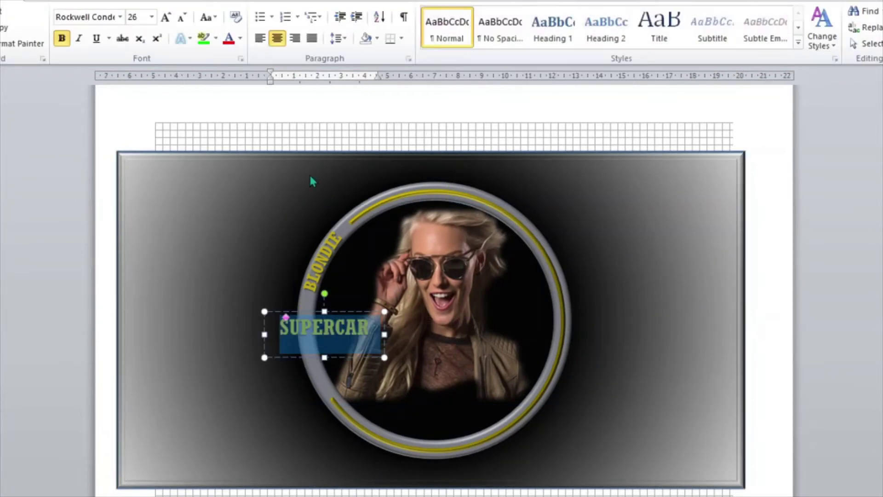
pyautogui.click(547, 42)
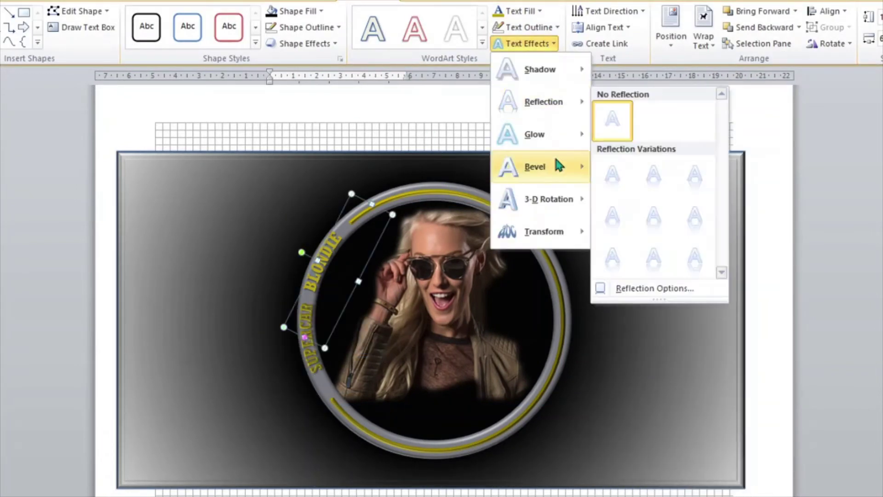
pyautogui.click(620, 269)
# Step: Thicken the ring's outline and colour it yellow
pyautogui.click(539, 247)
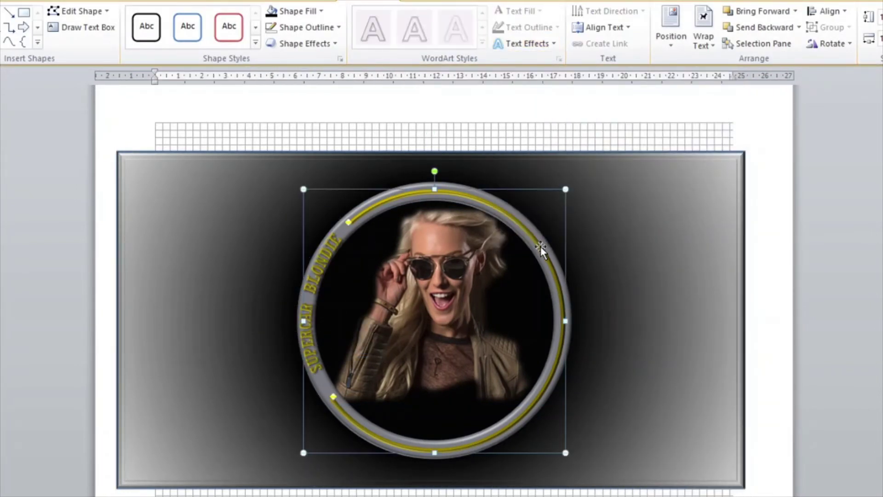
pyautogui.click(327, 28)
pyautogui.click(420, 327)
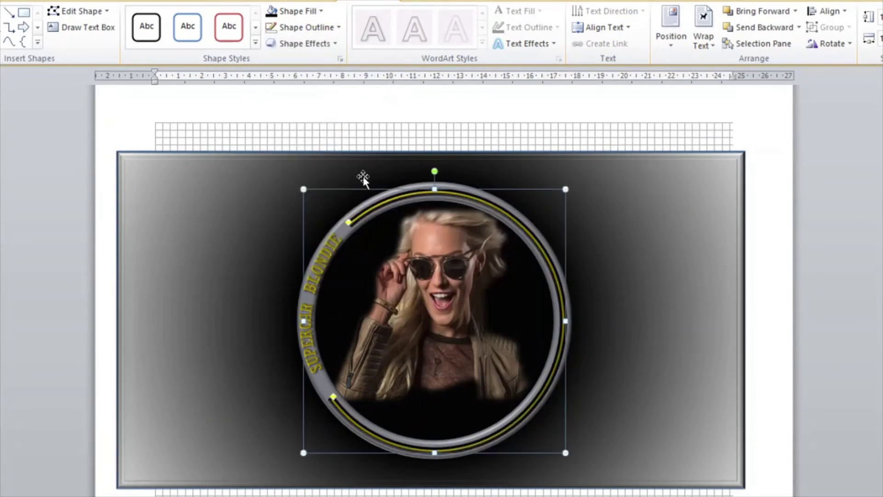
pyautogui.click(332, 27)
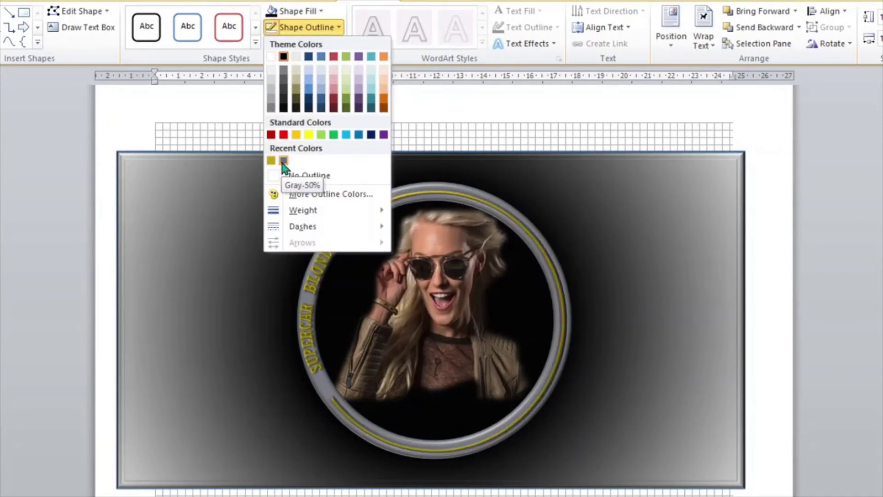
pyautogui.click(308, 134)
# Step: Give the background rectangle a gold outline
pyautogui.click(202, 217)
pyautogui.click(327, 27)
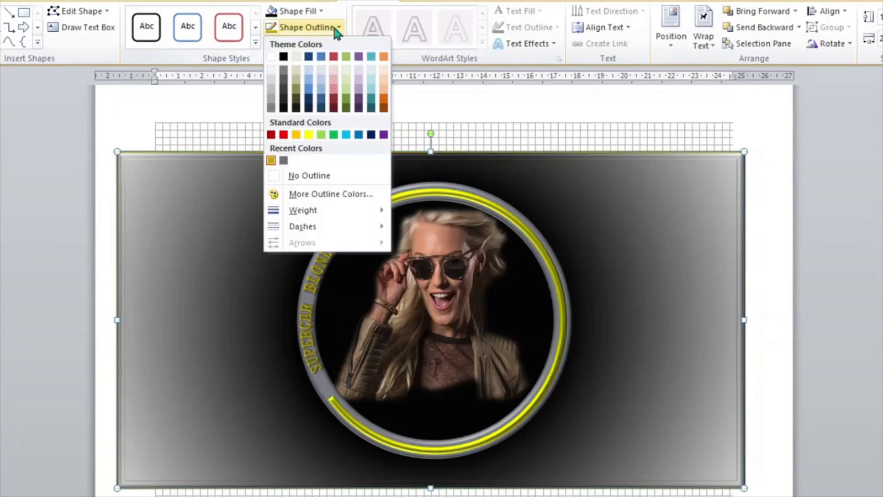
pyautogui.click(296, 134)
# Step: Review the background fill and portrait colour options, leaving both unchanged
pyautogui.click(372, 211)
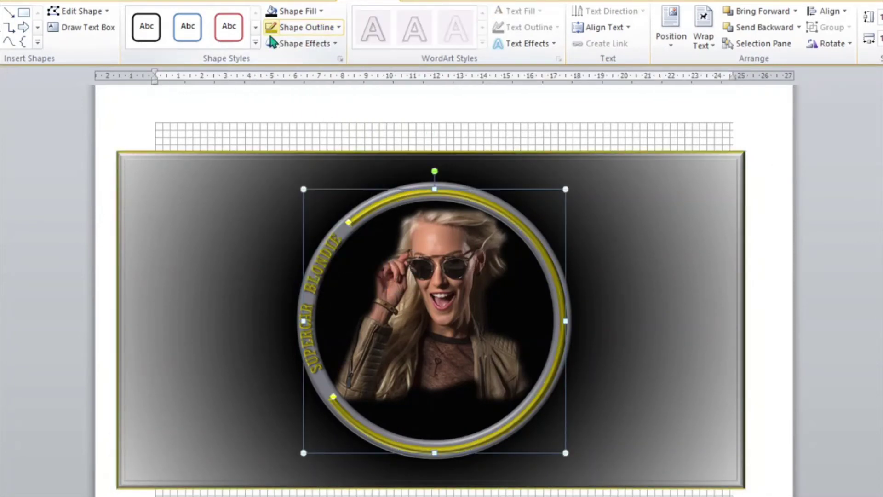
pyautogui.click(196, 294)
pyautogui.click(313, 13)
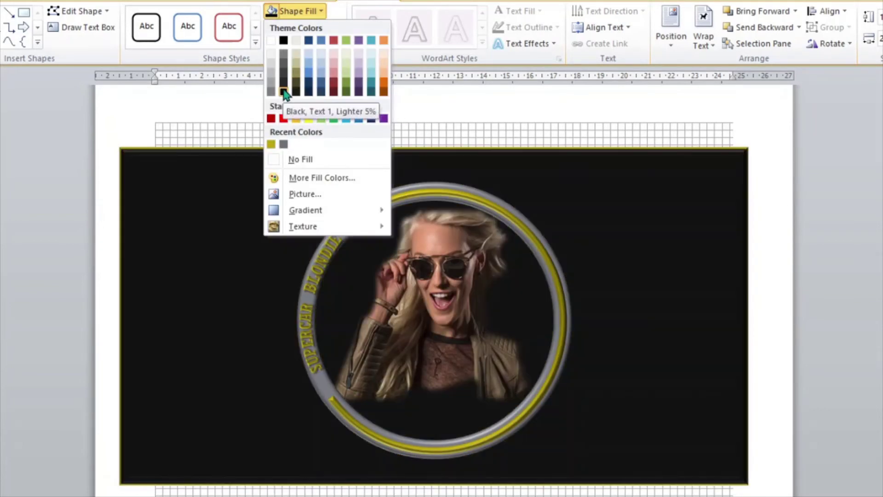
pyautogui.click(206, 239)
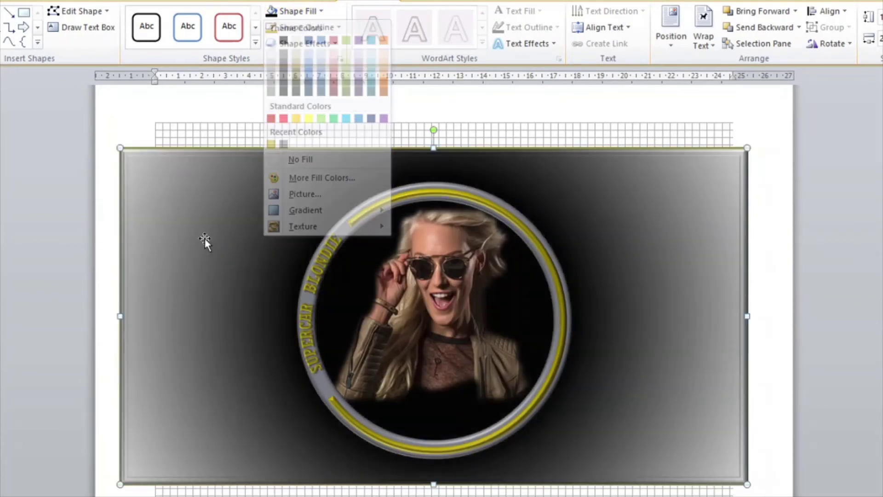
pyautogui.click(394, 255)
pyautogui.click(60, 28)
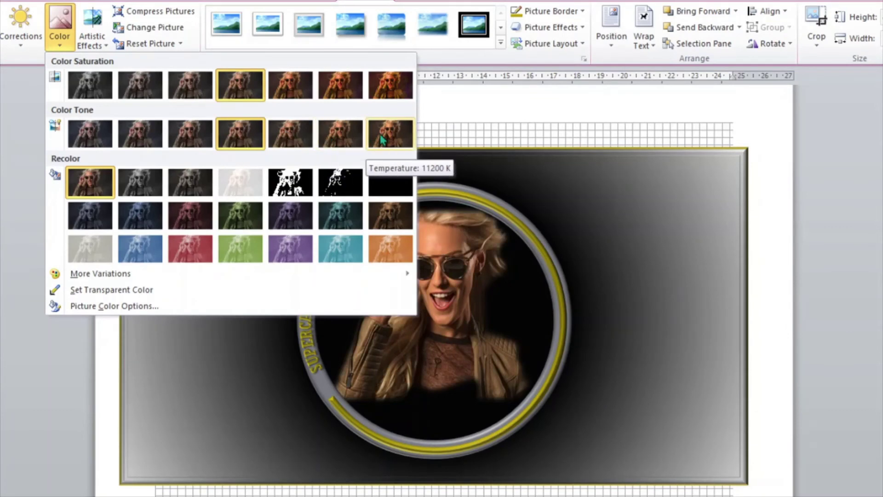
pyautogui.press('Escape')
pyautogui.click(205, 223)
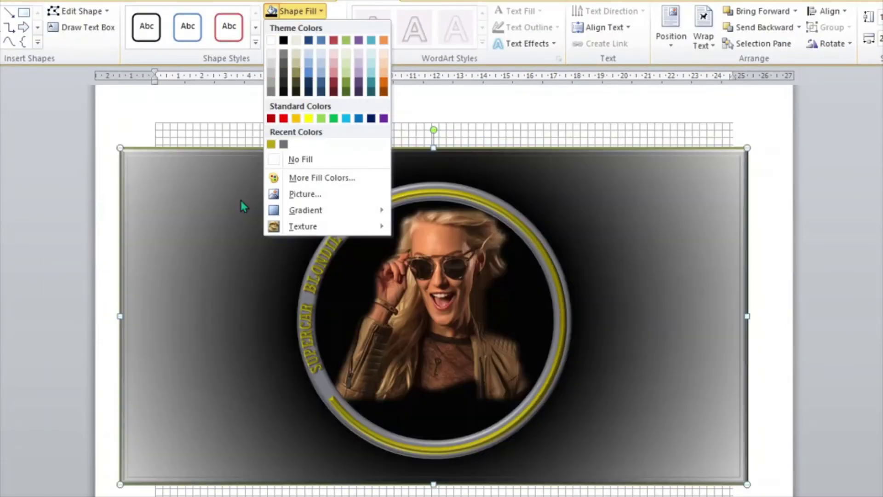
# Step: Give the circle an inner shadow and a gold glow
pyautogui.click(436, 187)
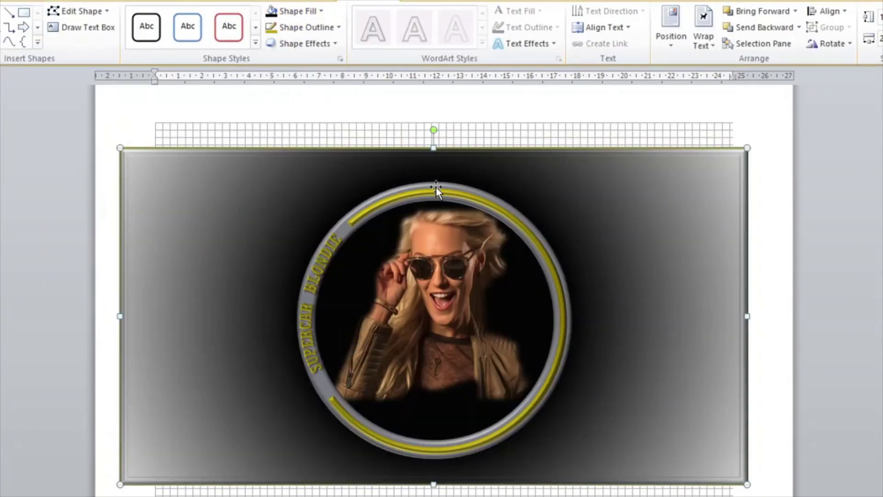
pyautogui.click(304, 43)
pyautogui.click(423, 354)
pyautogui.click(303, 43)
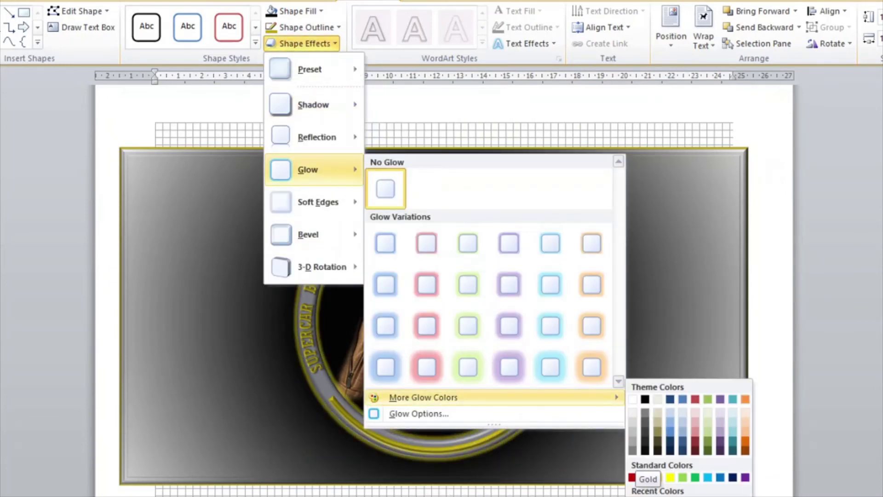
pyautogui.click(658, 477)
pyautogui.click(303, 44)
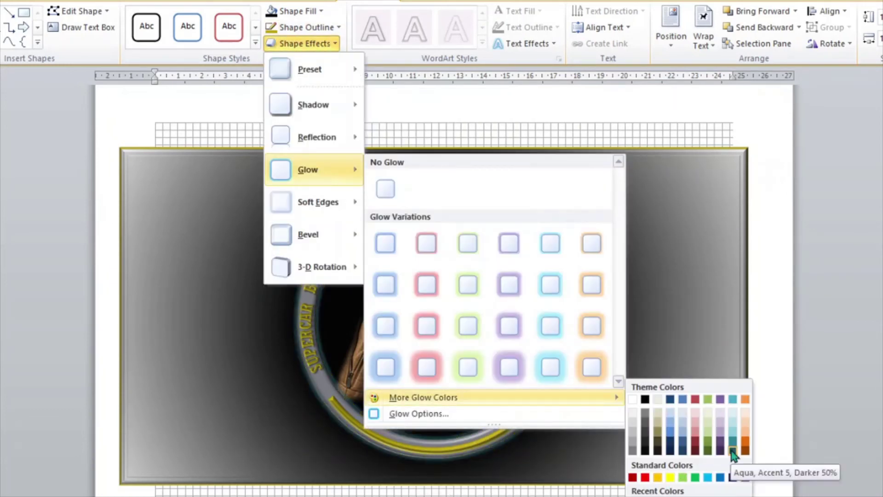
pyautogui.click(632, 399)
# Step: Reselect the circle and add a further shadow effect to it
pyautogui.click(194, 213)
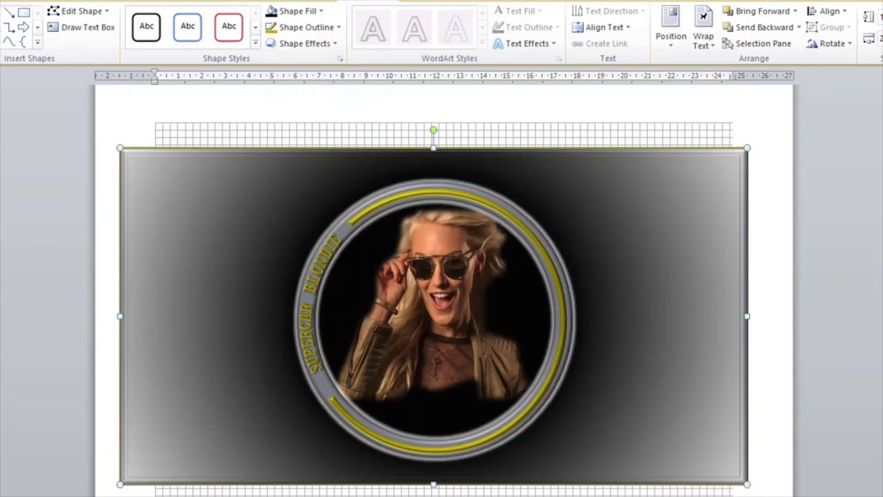
pyautogui.press('Tab')
pyautogui.click(303, 44)
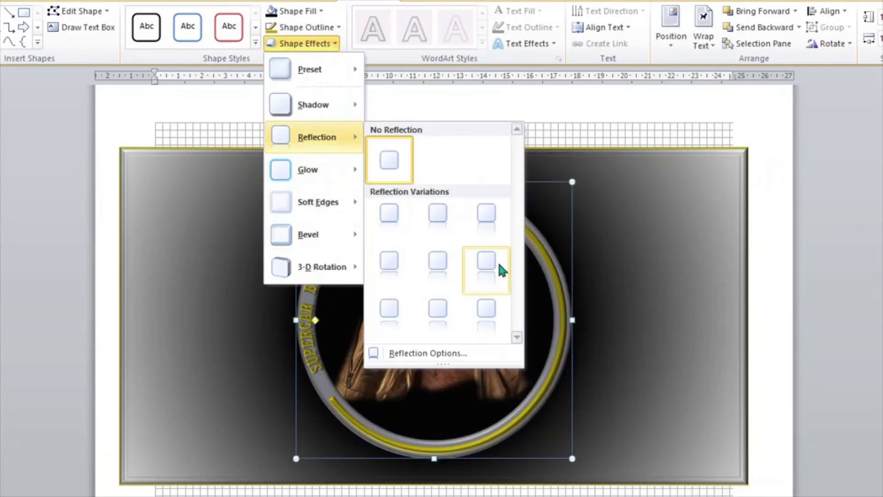
pyautogui.click(464, 221)
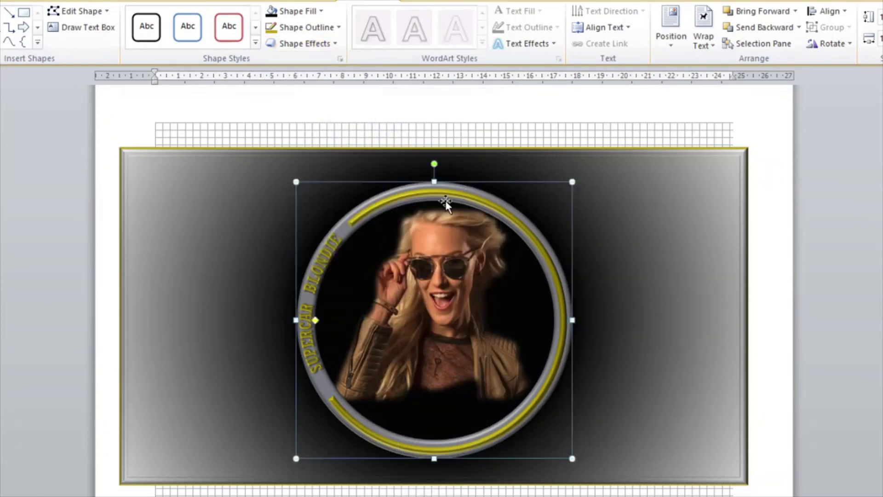
# Step: Give the circle a dark gradient fill
pyautogui.click(202, 258)
pyautogui.press('Tab')
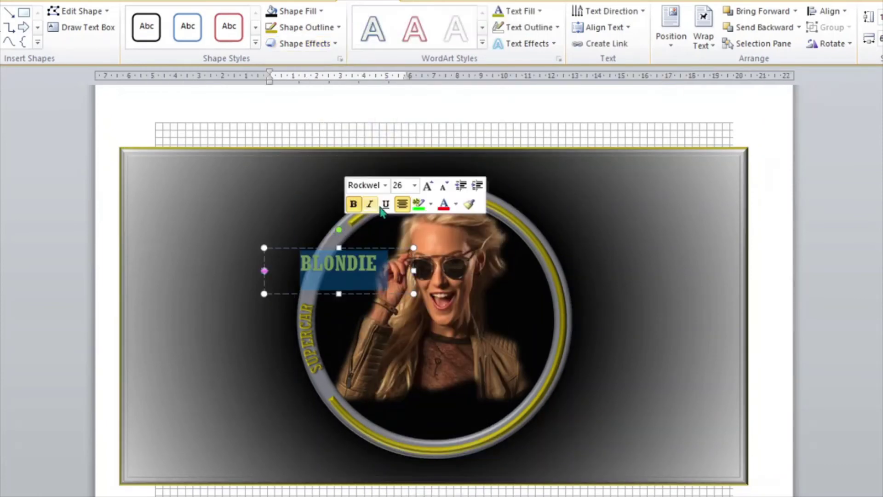
pyautogui.press('Tab')
pyautogui.click(294, 10)
pyautogui.click(470, 397)
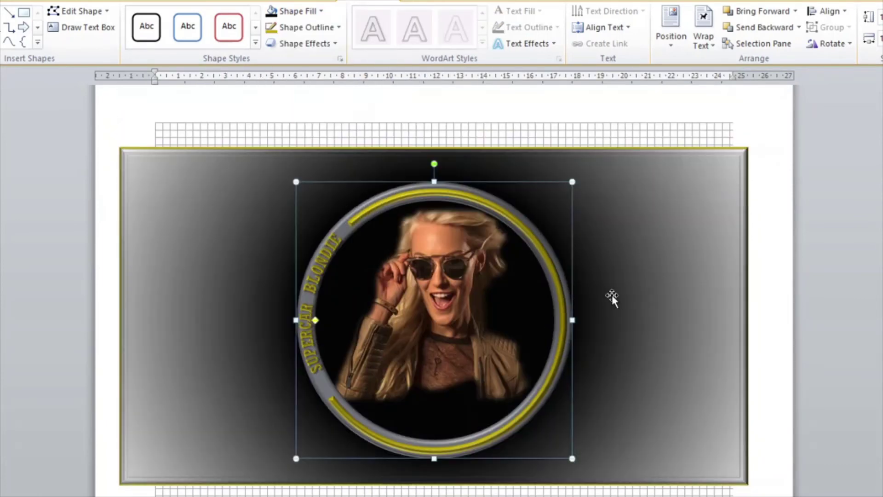
pyautogui.click(404, 163)
pyautogui.press('Tab')
pyautogui.press('Tab')
pyautogui.click(294, 10)
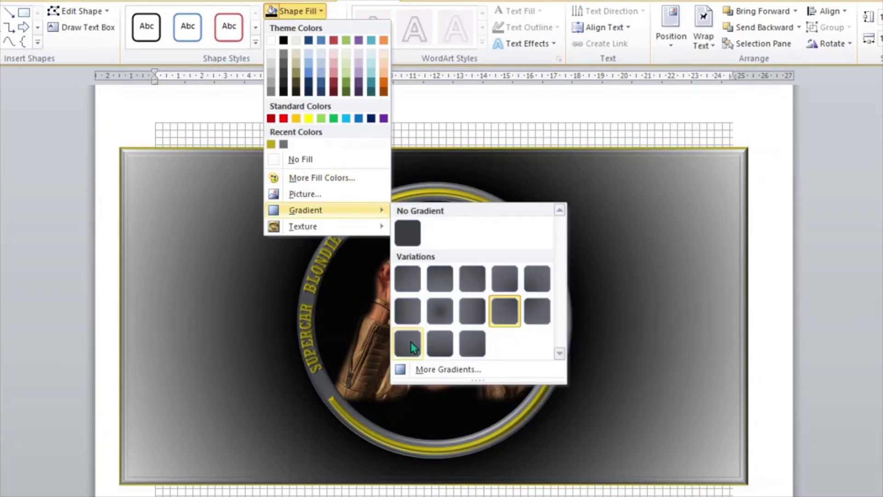
# Step: Move the gradient stop to 74%, raise its brightness, and set 100% transparency
pyautogui.click(445, 314)
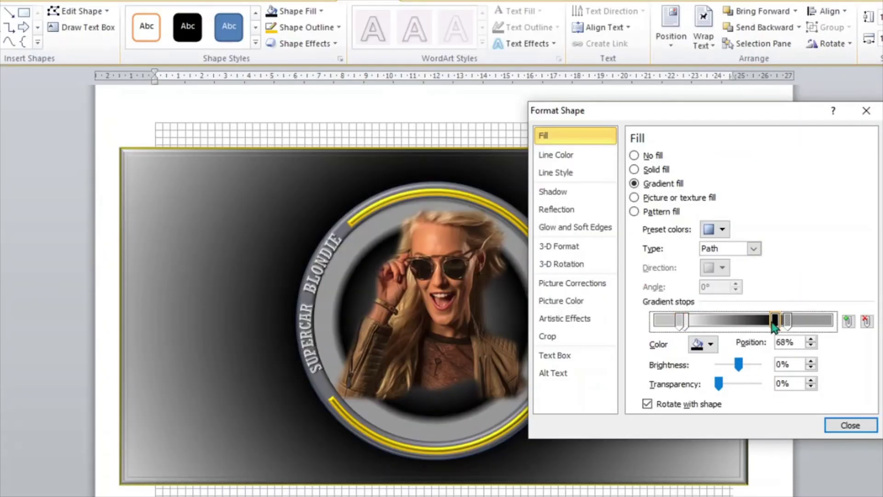
pyautogui.moveTo(775, 328); pyautogui.dragTo(765, 328)
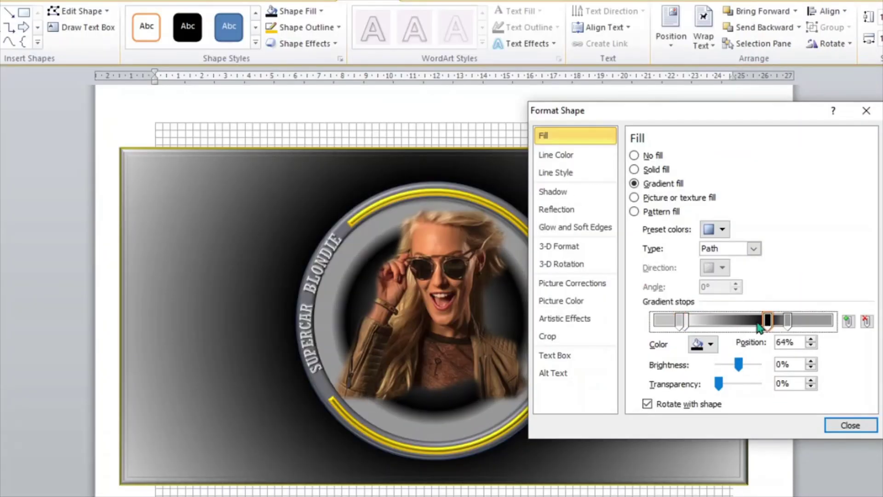
pyautogui.click(811, 339)
pyautogui.click(811, 368)
pyautogui.click(810, 361)
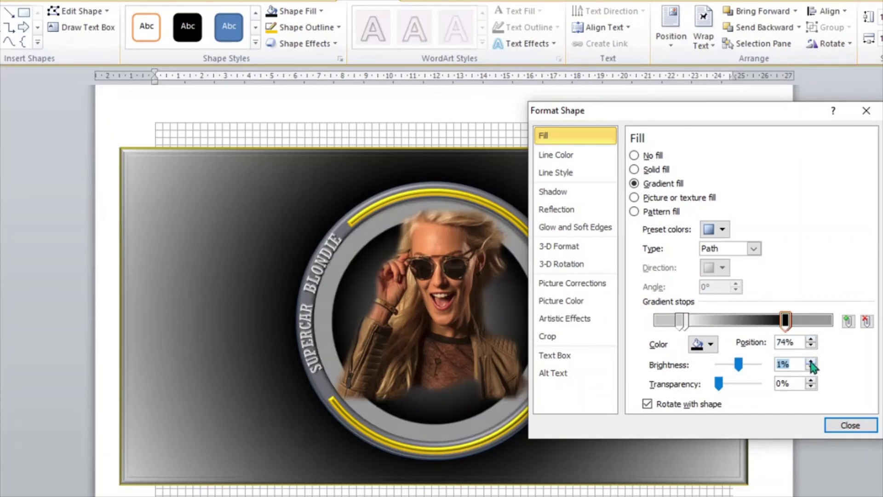
pyautogui.moveTo(718, 384); pyautogui.dragTo(759, 383)
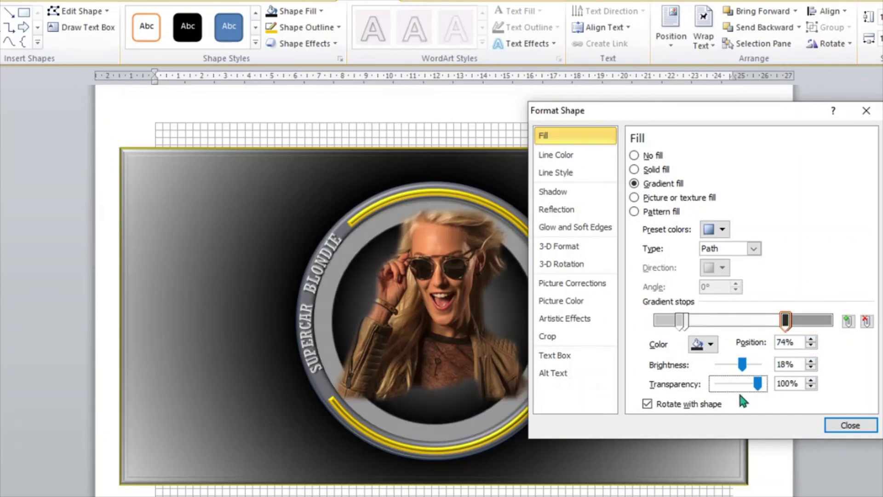
pyautogui.click(810, 361)
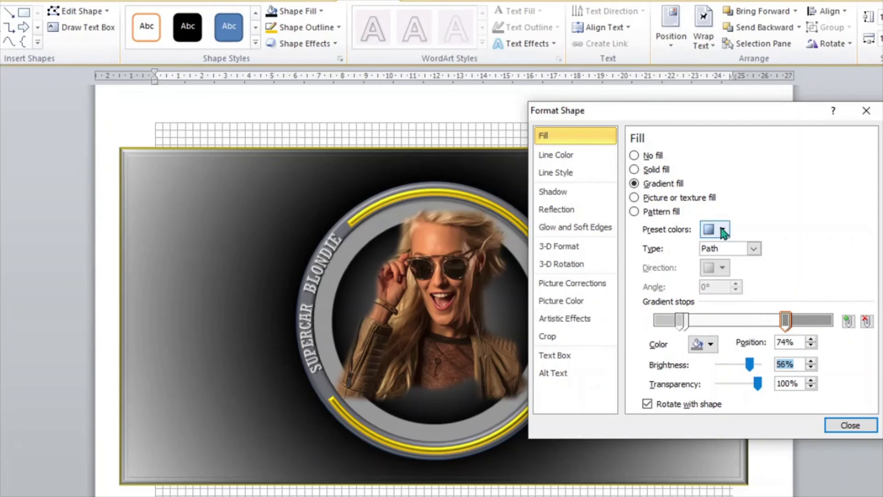
# Step: Check the line, shadow and reflection settings, then close the Format Shape window
pyautogui.click(581, 172)
pyautogui.click(581, 192)
pyautogui.click(556, 209)
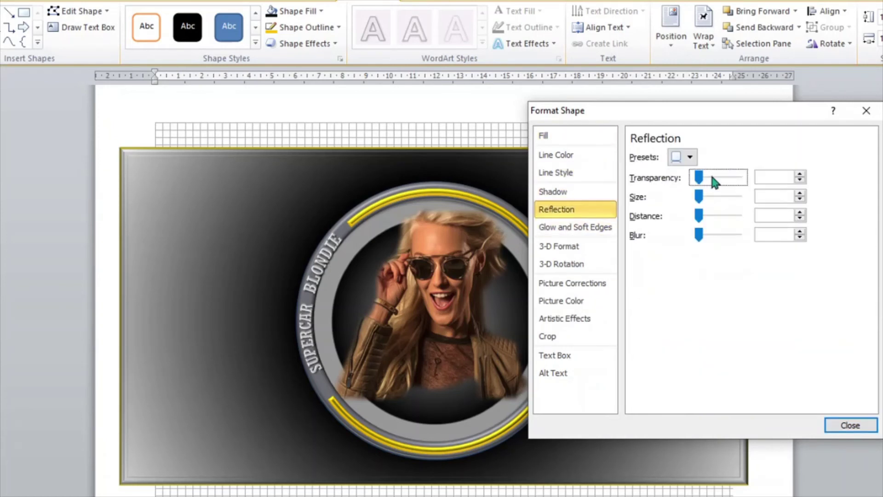
pyautogui.click(703, 181)
pyautogui.press('Escape')
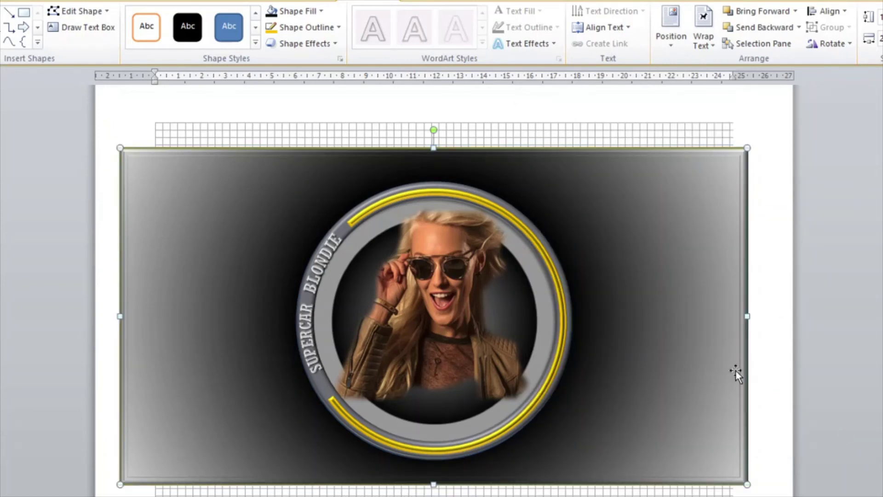
pyautogui.click(305, 43)
pyautogui.moveTo(310, 69)
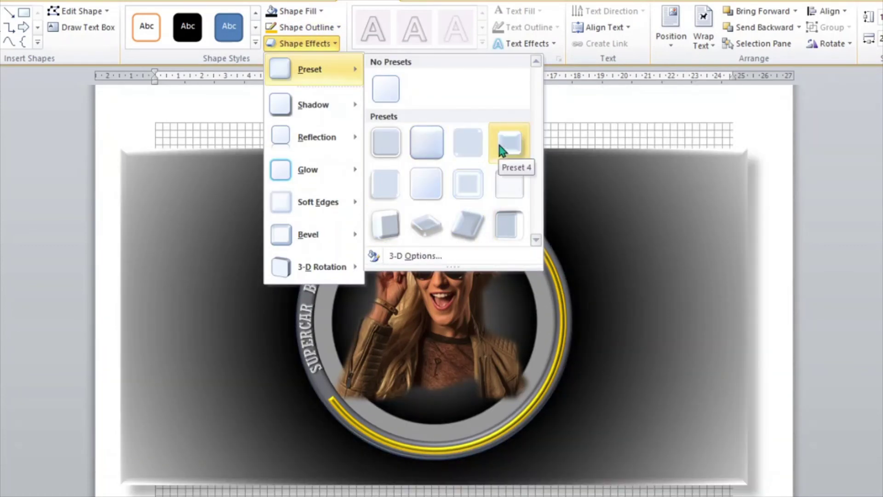
# Step: Apply Preset 4 and an Angle bevel to the background rectangle
pyautogui.click(509, 143)
pyautogui.click(605, 114)
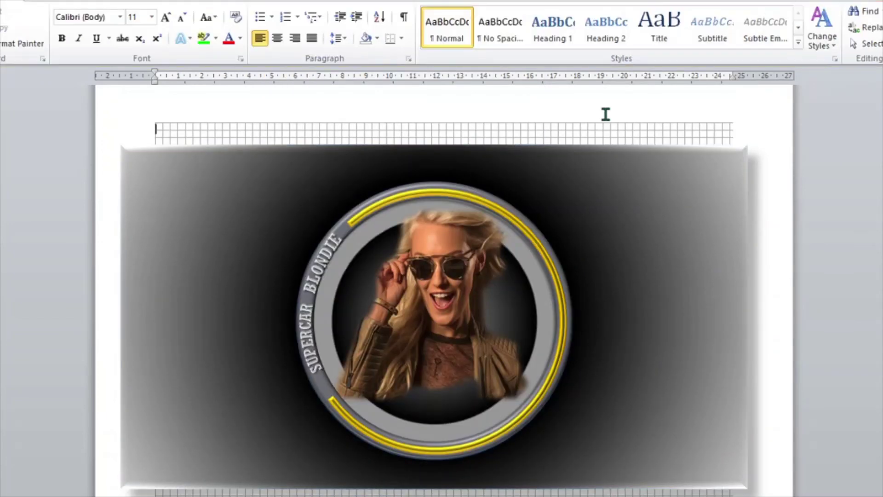
pyautogui.doubleClick(598, 156)
pyautogui.click(303, 43)
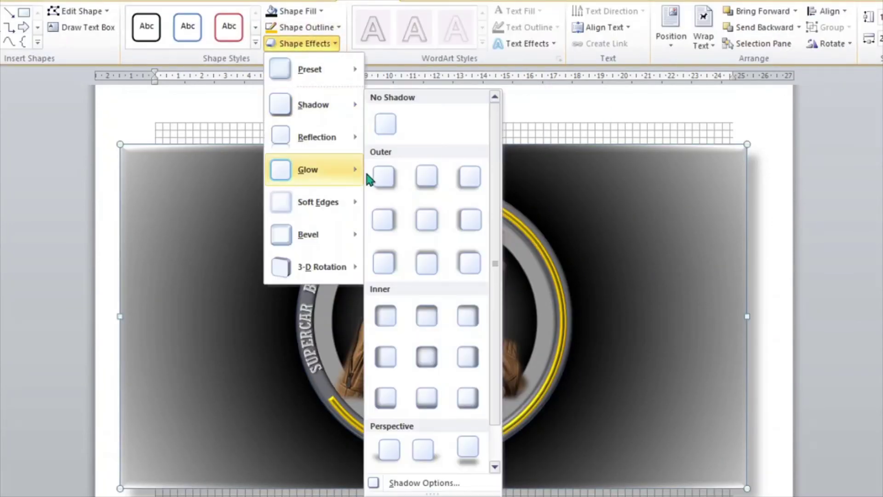
pyautogui.click(404, 216)
pyautogui.click(303, 44)
pyautogui.moveTo(308, 233)
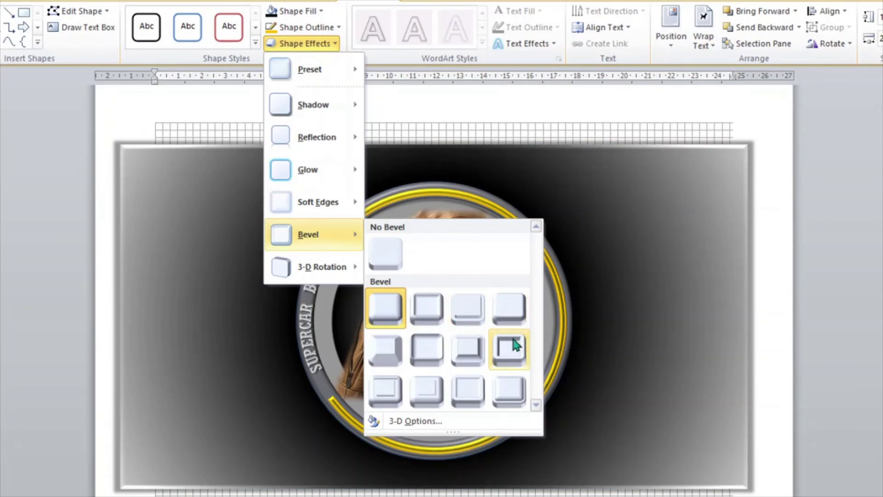
pyautogui.click(389, 358)
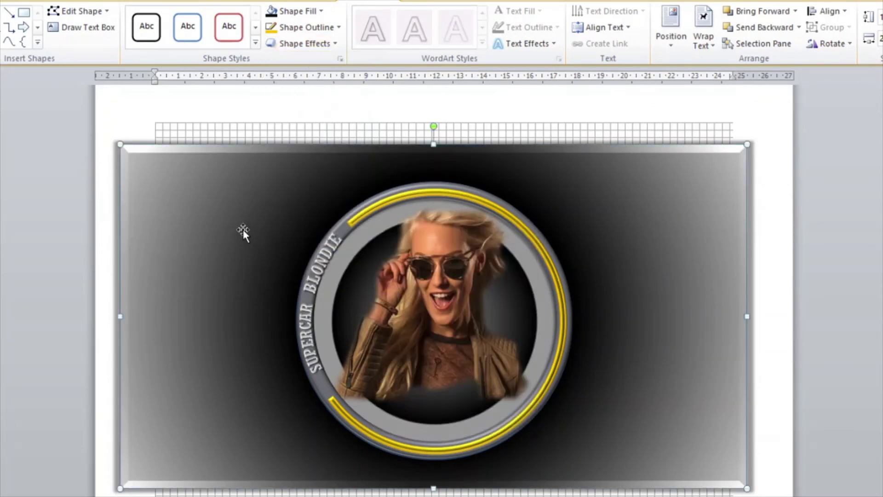
# Step: Inspect the ring's outline colour options without changing them, then reselect the background
pyautogui.click(277, 120)
pyautogui.click(322, 266)
pyautogui.click(658, 289)
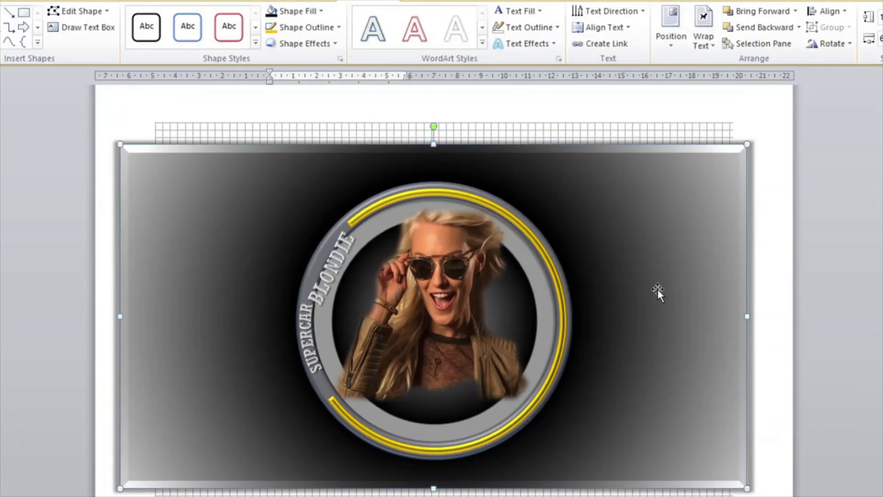
pyautogui.click(564, 299)
pyautogui.click(339, 27)
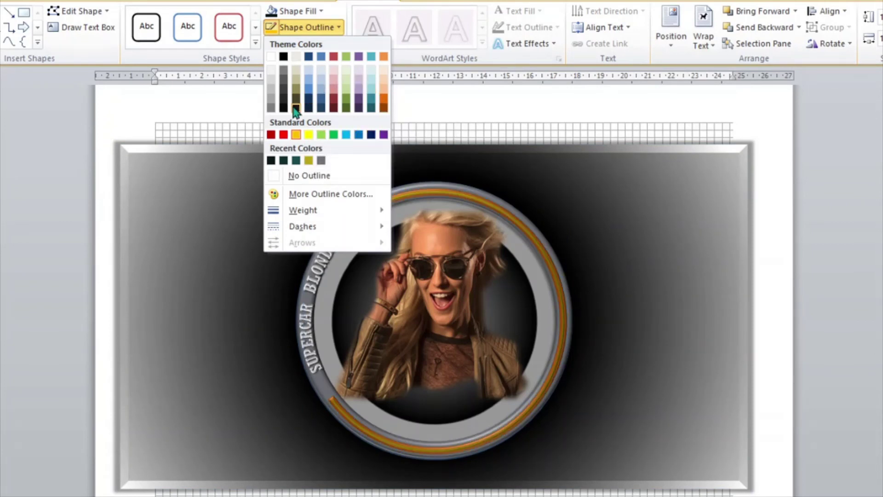
pyautogui.click(205, 256)
pyautogui.click(205, 256)
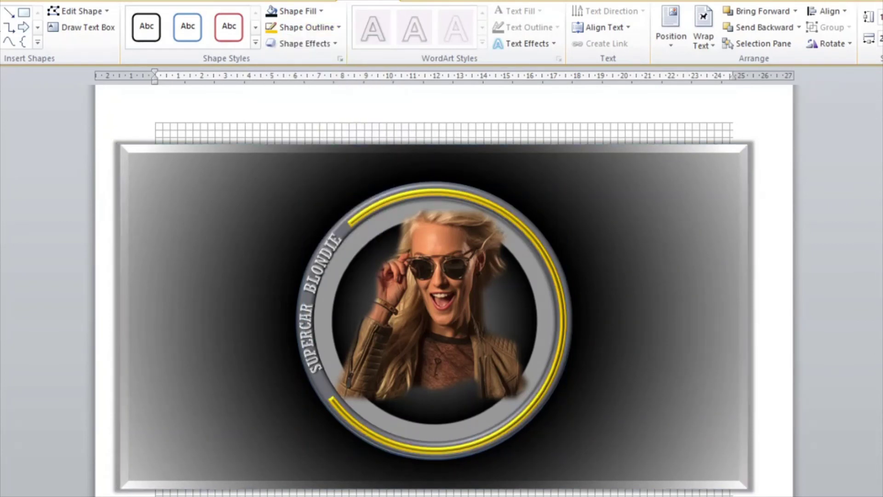
# Step: Bring up the Start menu and scroll the app list down toward S
pyautogui.press('super')
pyautogui.scroll(-3, 164, 227)
pyautogui.scroll(-10, 163, 227)
# Step: Launch Snip & Sketch and snip a rectangle around the finished logo
pyautogui.scroll(-5, 164, 227)
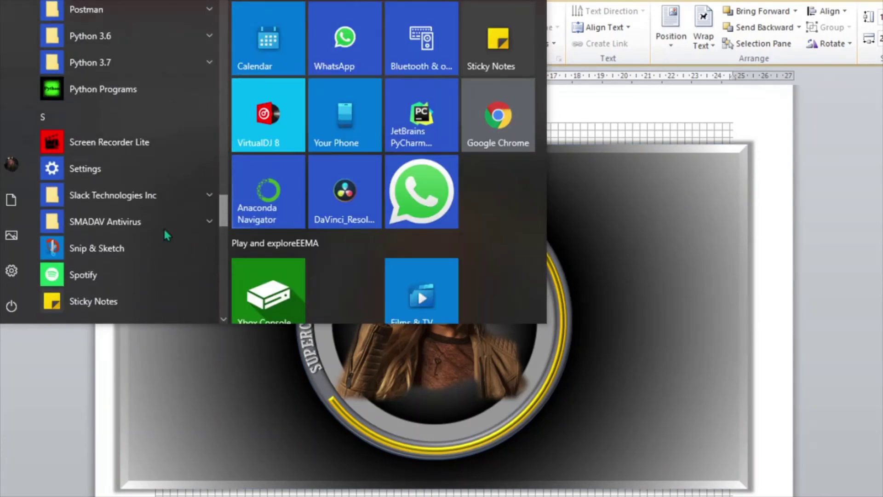
pyautogui.click(165, 248)
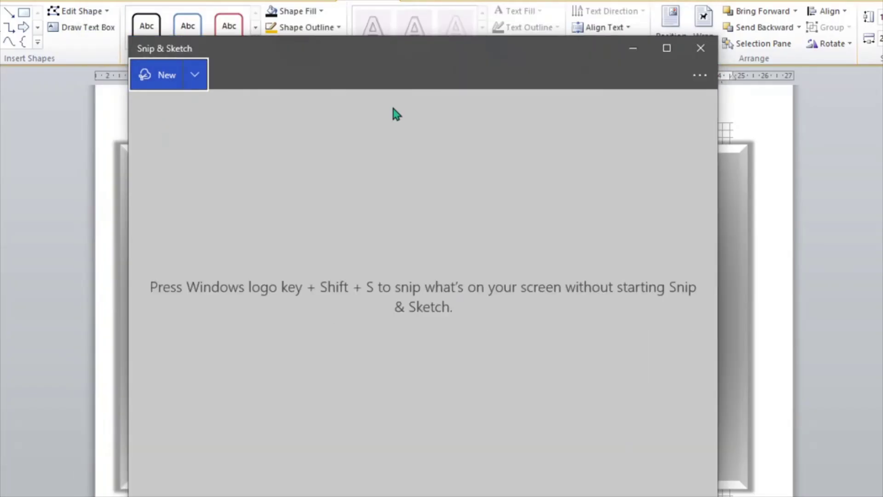
pyautogui.hotkey('ctrl', 'n')
pyautogui.moveTo(102, 126); pyautogui.dragTo(745, 241)
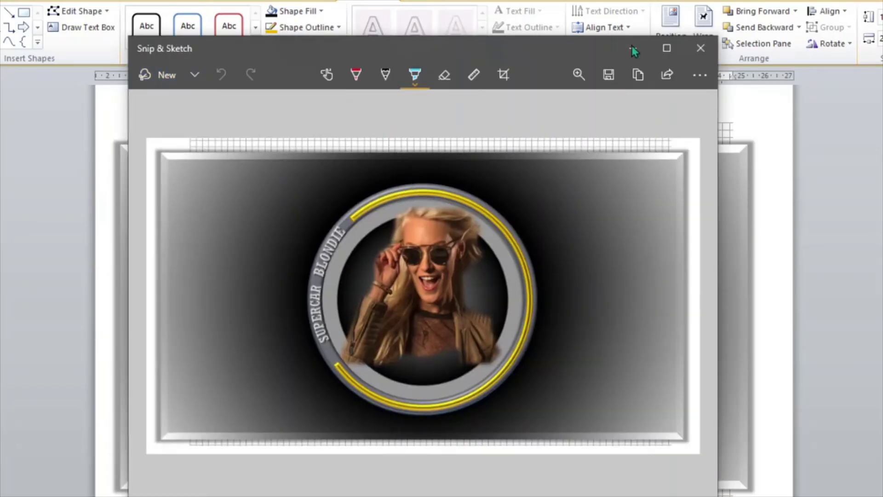
# Step: Save the screenshot as a JPG named supercarblondie logo 1
pyautogui.click(634, 49)
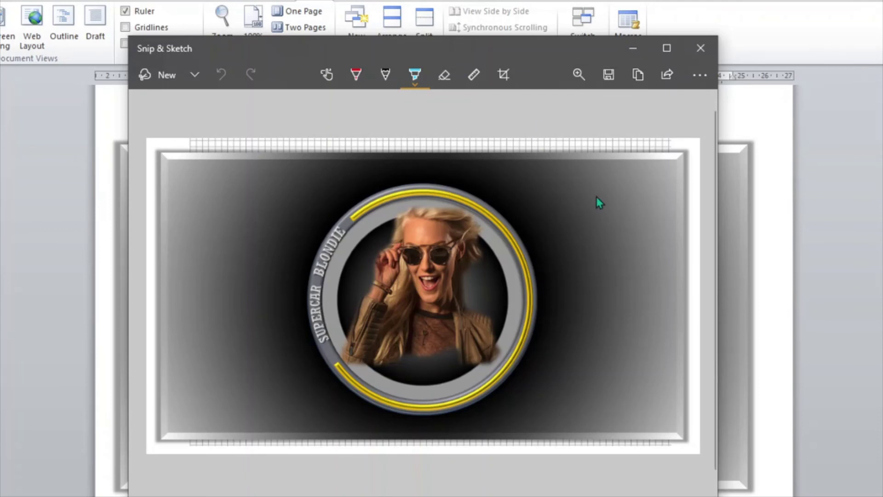
pyautogui.click(608, 74)
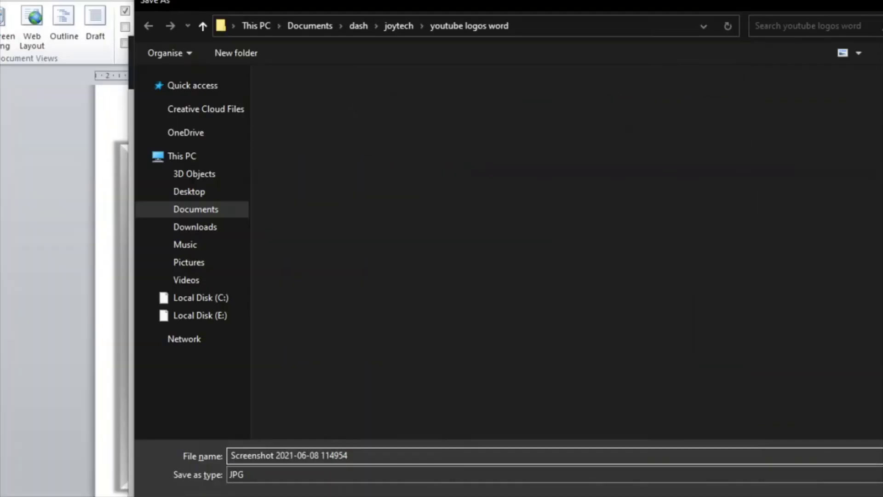
pyautogui.write('supercarblondie logo 1')
pyautogui.press('Return')
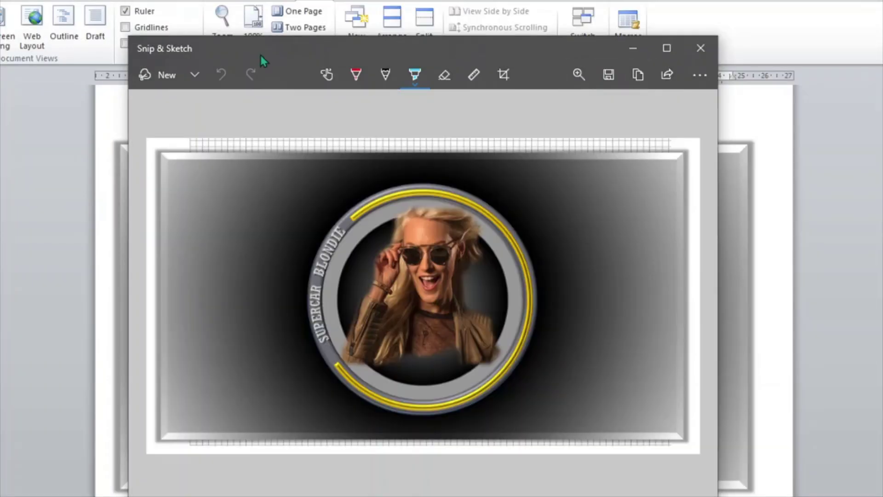